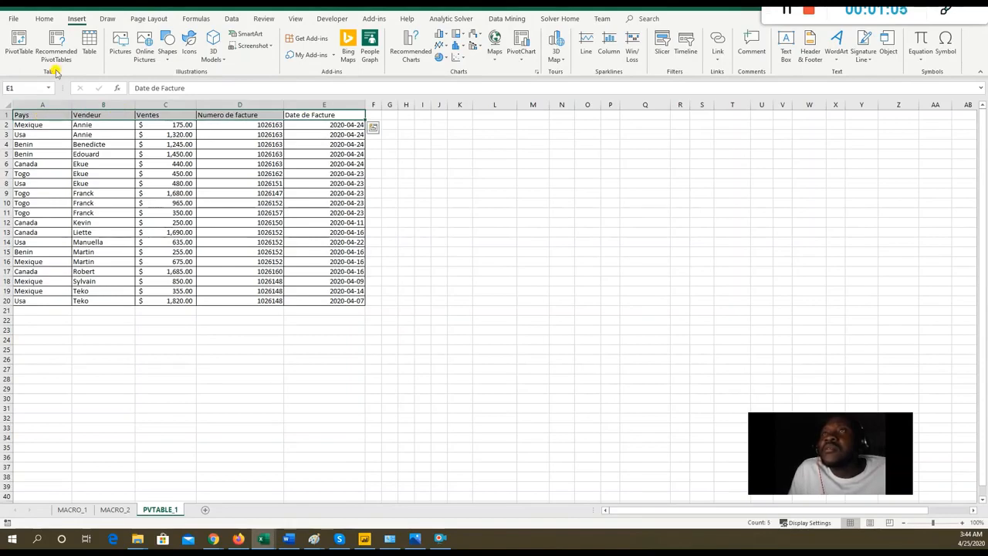
# Review the sales table's Pays, Vendeur, Ventes, Numero de facture and Date de Facture columns
pyautogui.click(44, 18)
pyautogui.click(95, 55)
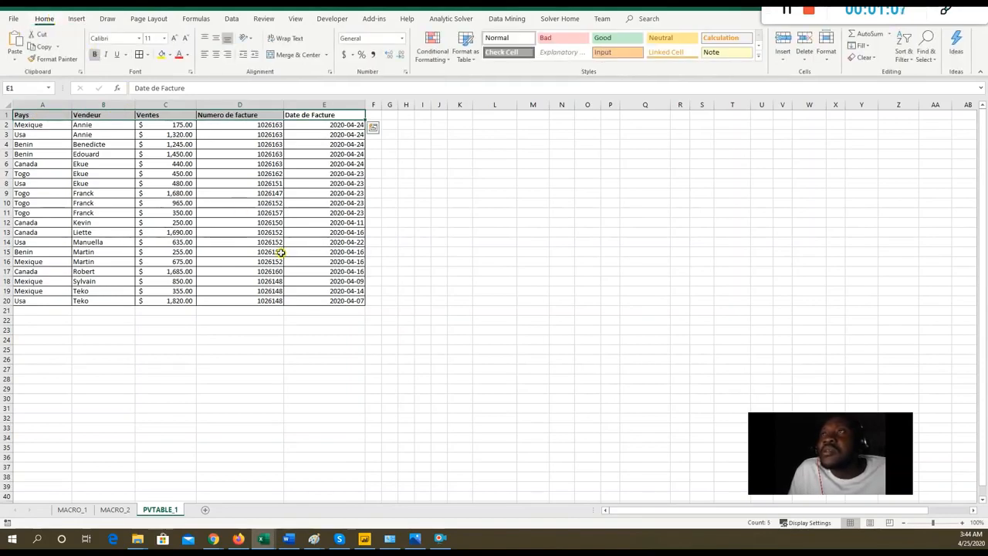
pyautogui.click(304, 320)
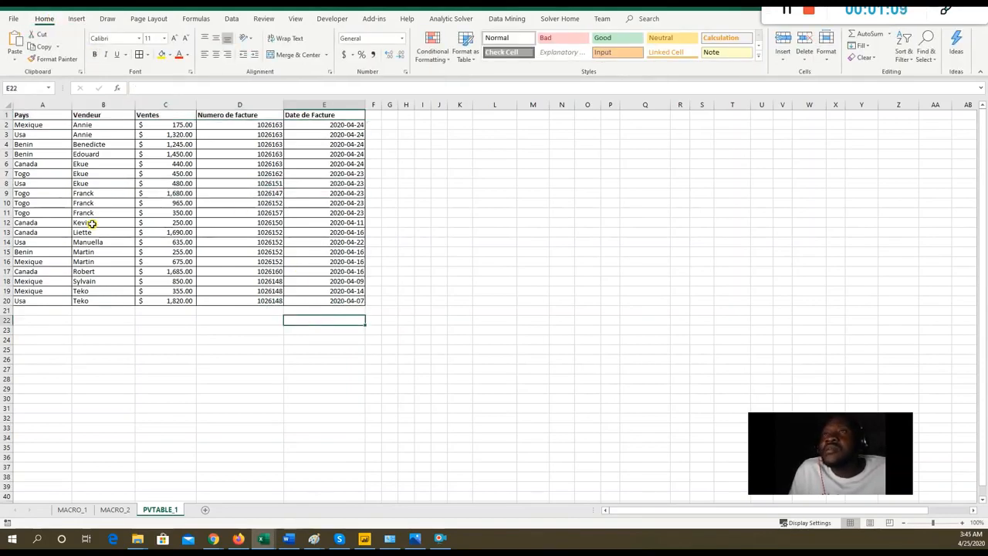
pyautogui.click(43, 105)
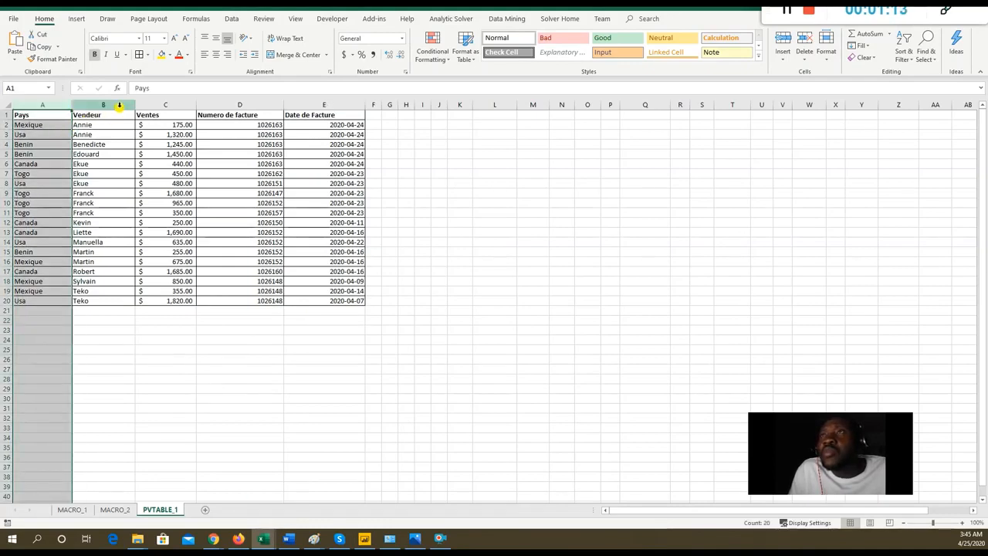
pyautogui.click(120, 105)
pyautogui.click(165, 104)
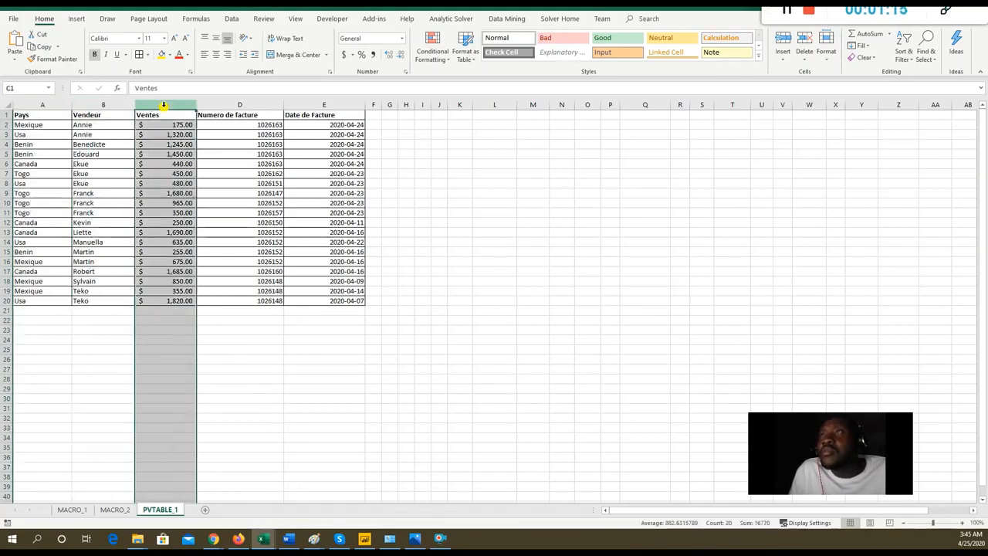
pyautogui.click(236, 104)
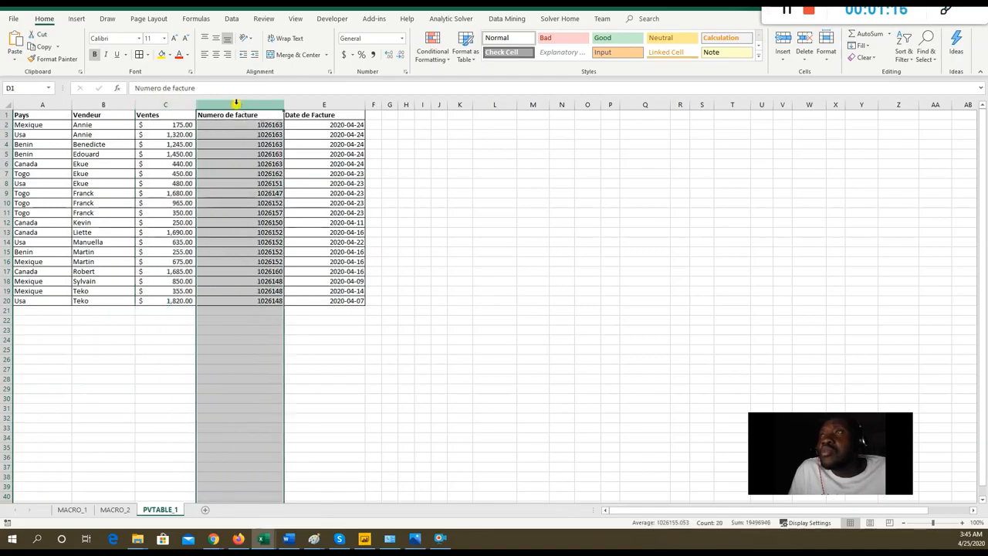
pyautogui.click(305, 102)
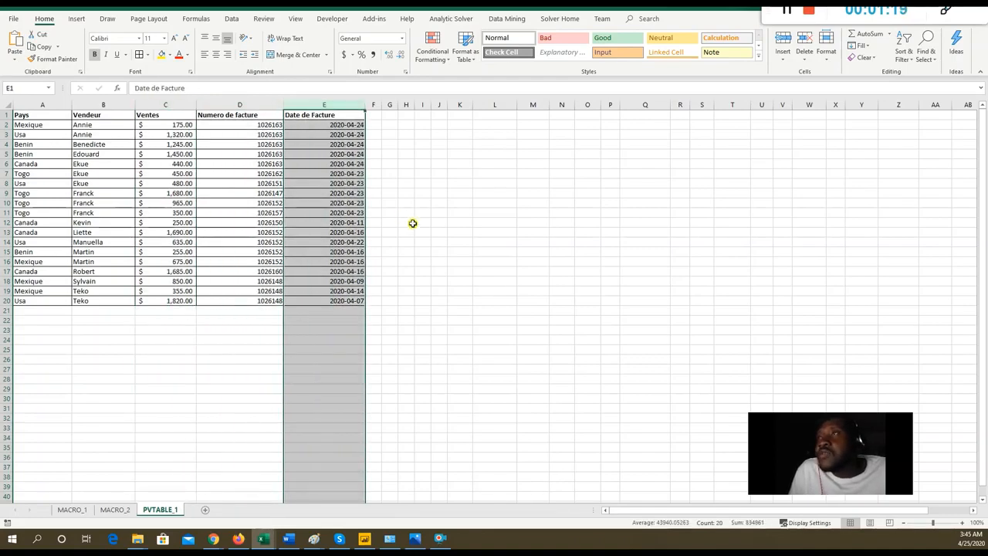
pyautogui.click(440, 262)
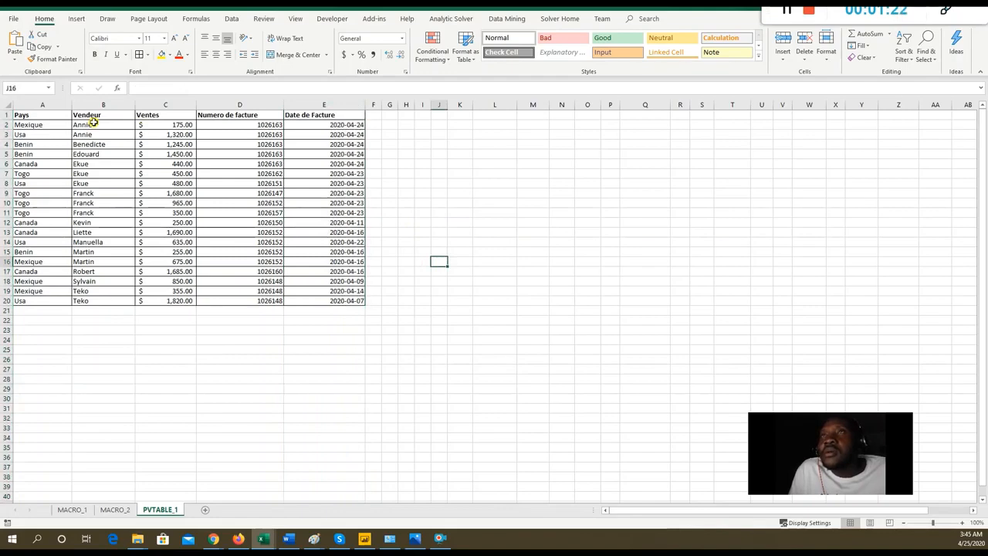
pyautogui.moveTo(57, 112); pyautogui.dragTo(55, 262)
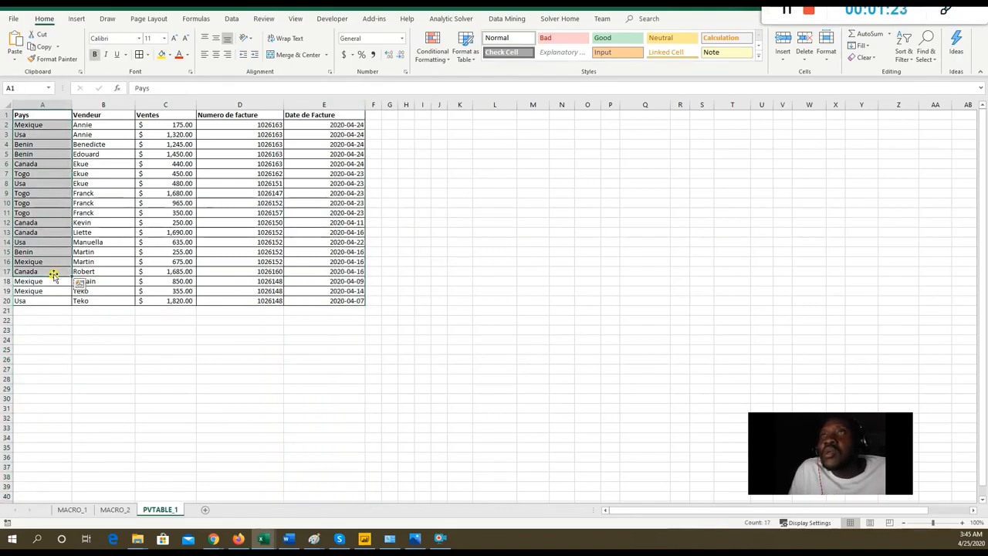
pyautogui.click(89, 261)
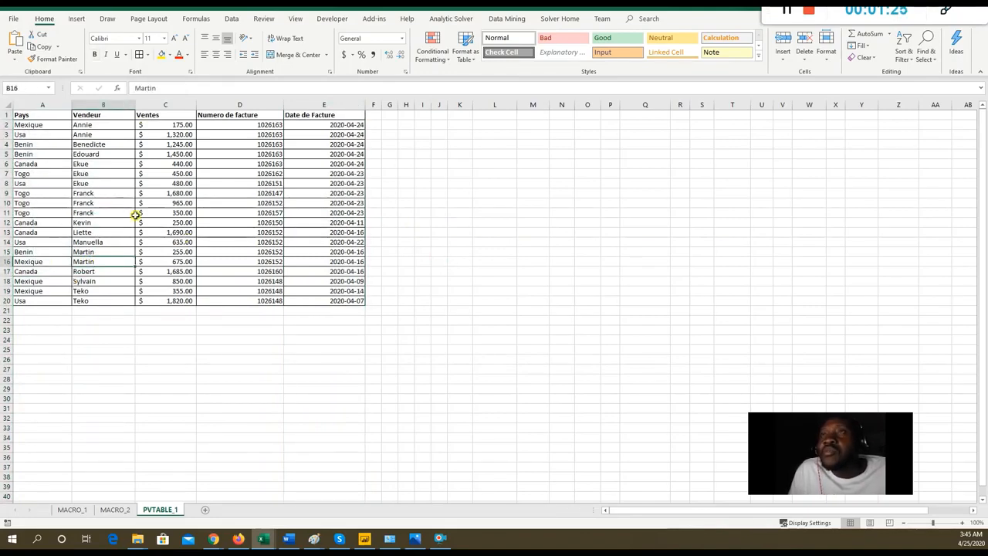
pyautogui.click(330, 301)
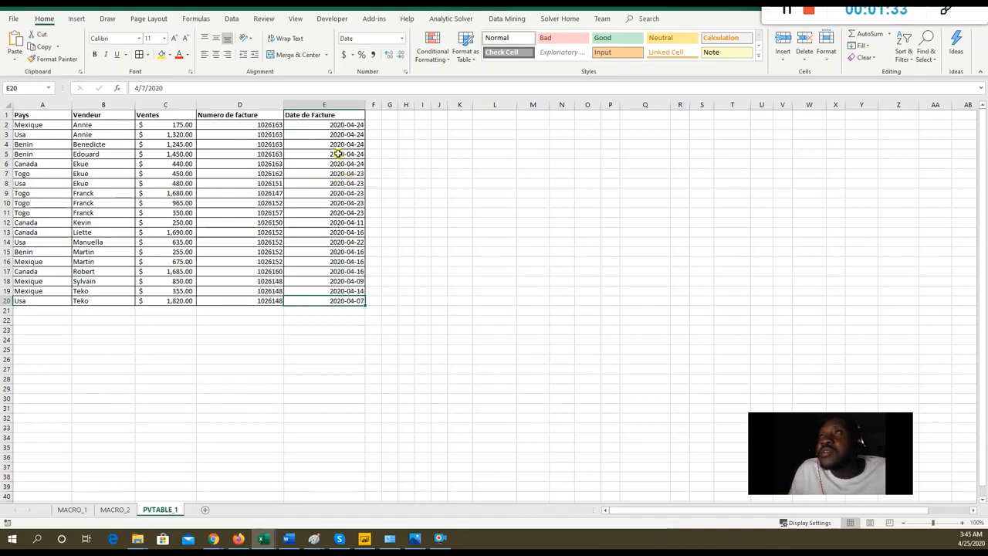
# Select the whole sales table including headers, A1:E20, and start creating a PivotChart from that range
pyautogui.moveTo(48, 115); pyautogui.dragTo(348, 301)
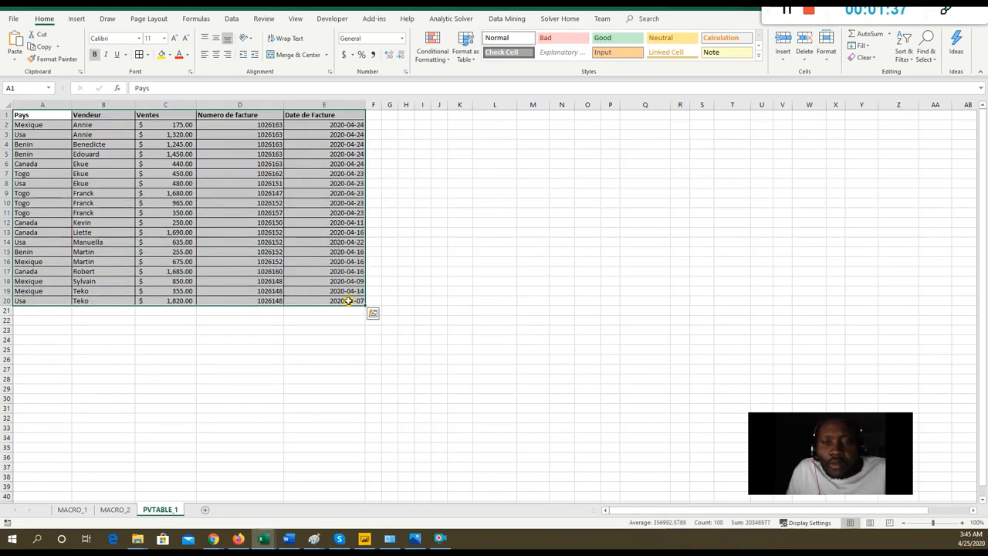
pyautogui.click(273, 243)
pyautogui.moveTo(57, 117); pyautogui.dragTo(317, 299)
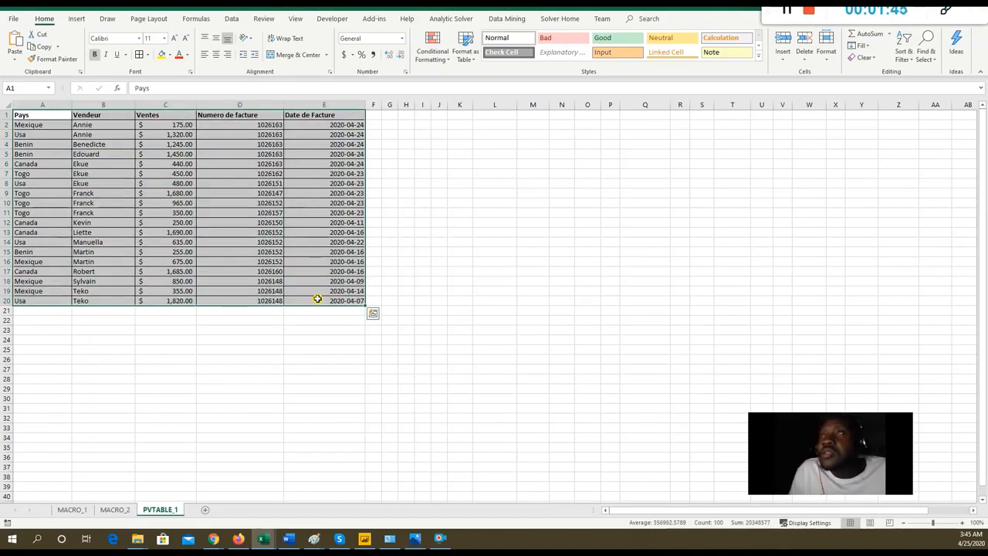
pyautogui.click(77, 18)
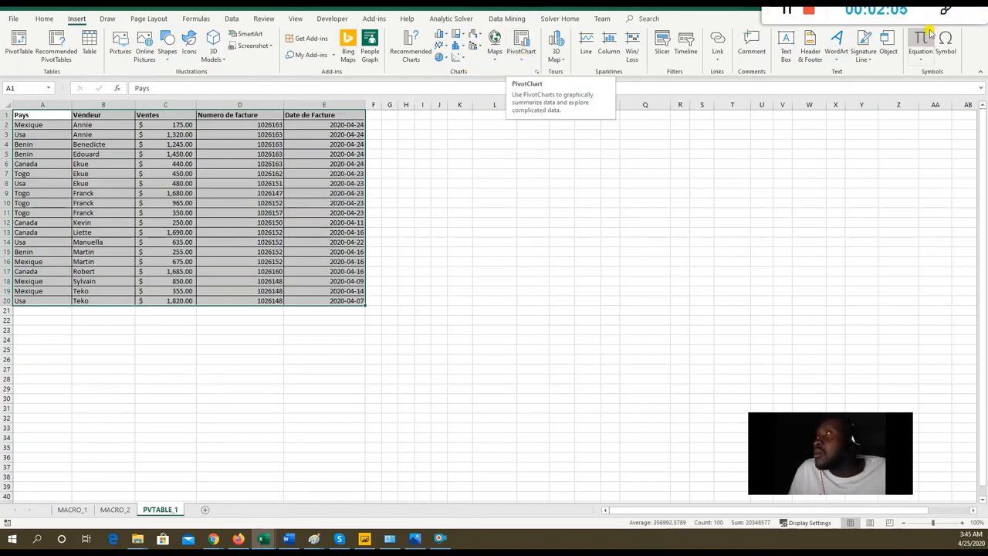
pyautogui.moveTo(926, 16)
pyautogui.mouseDown()
pyautogui.moveTo(729, 292)
pyautogui.moveTo(346, 454)
pyautogui.moveTo(3, 548)
pyautogui.mouseUp()
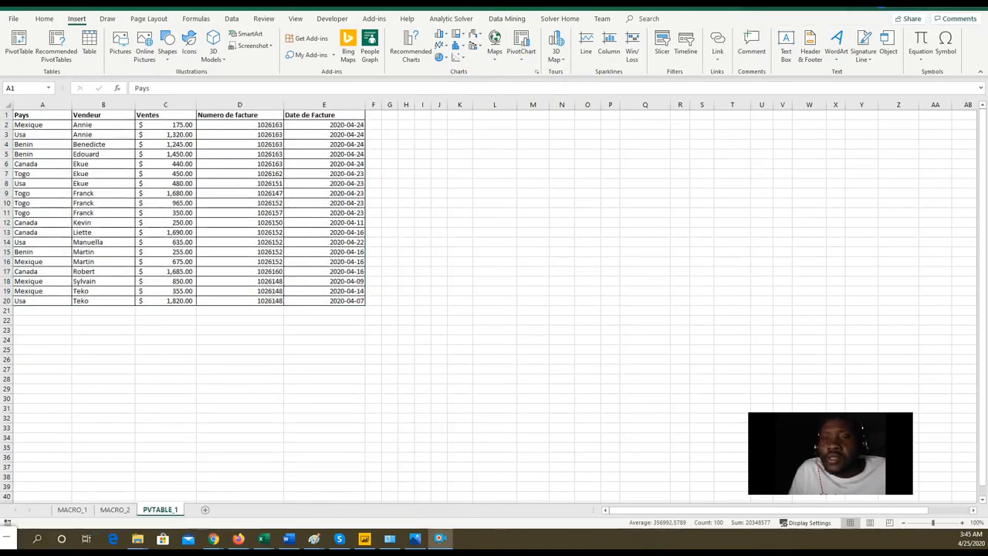
pyautogui.click(522, 54)
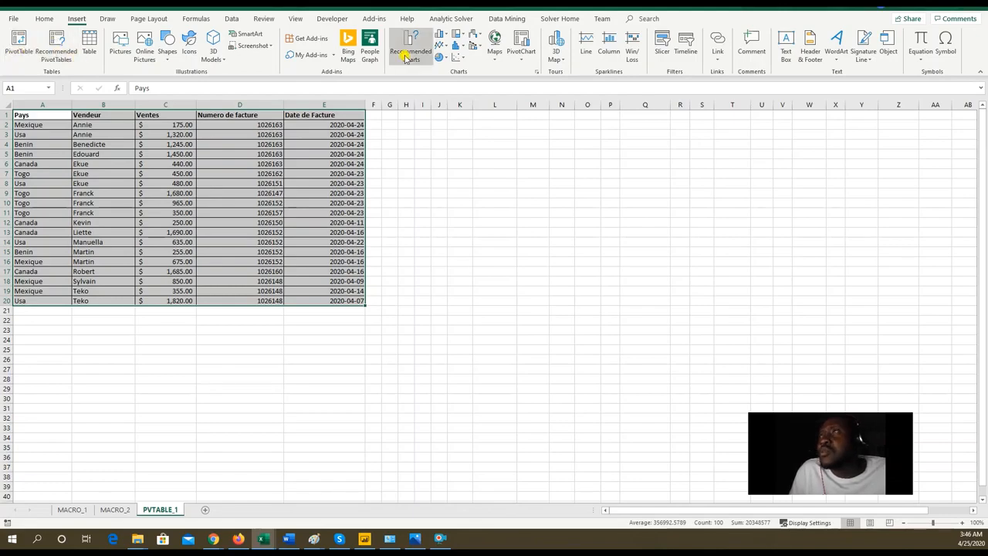
pyautogui.click(520, 65)
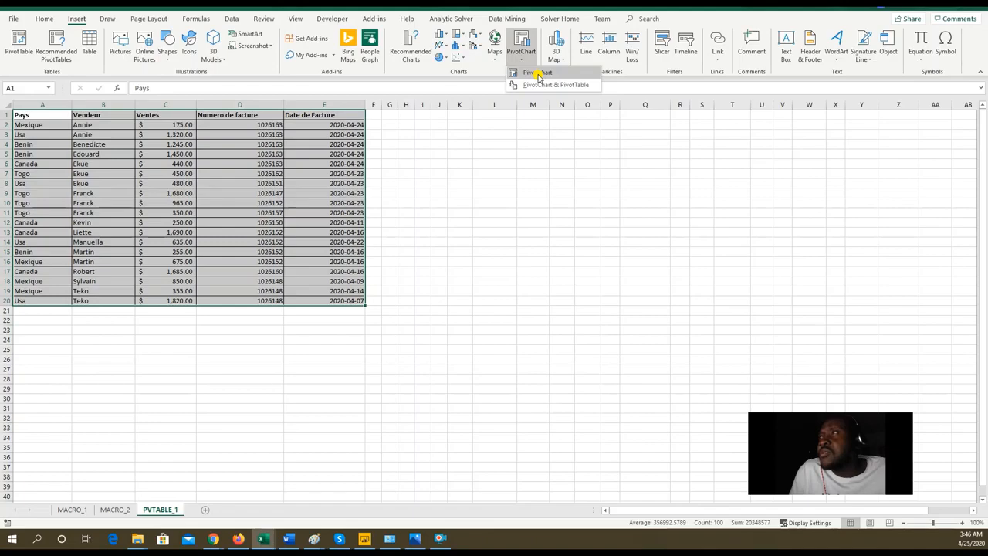
pyautogui.click(538, 72)
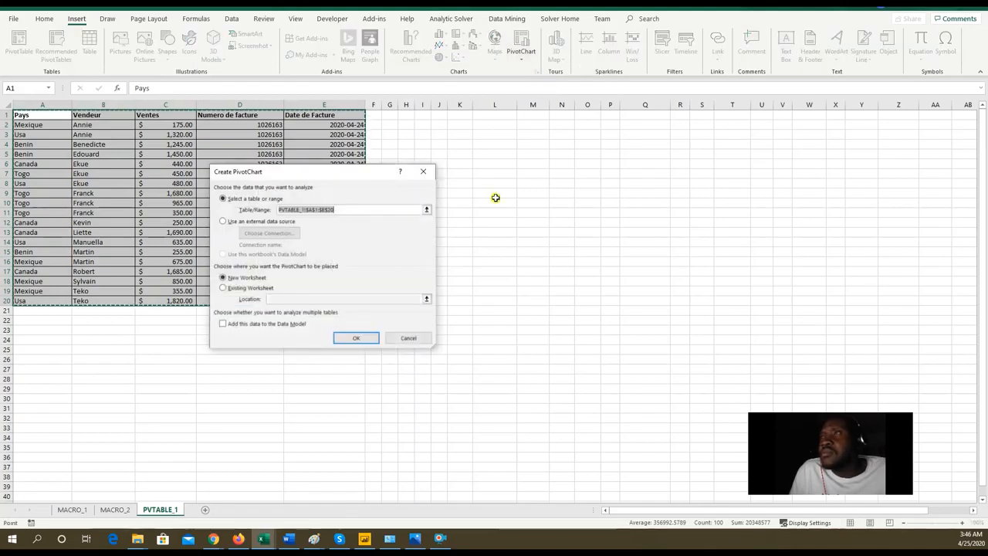
pyautogui.moveTo(348, 177); pyautogui.dragTo(467, 130)
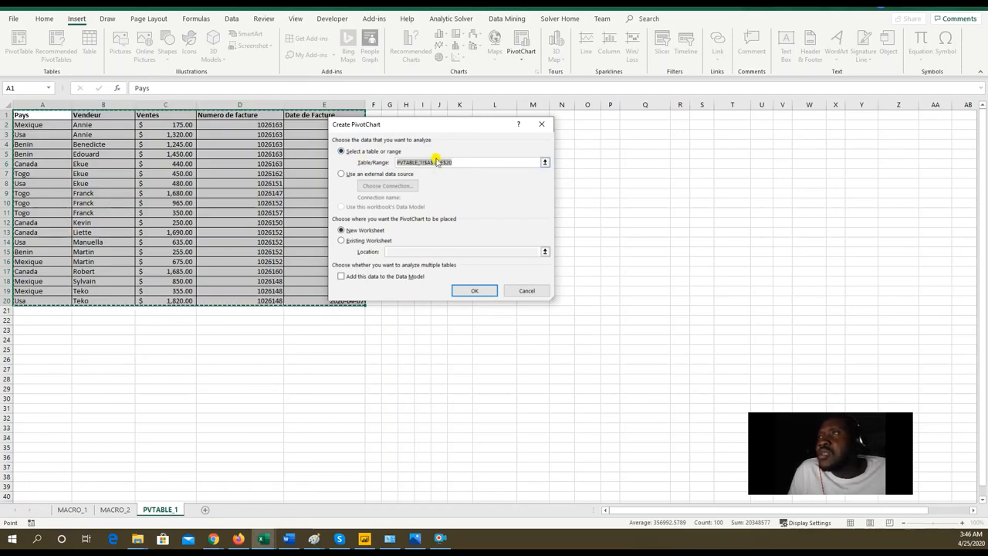
pyautogui.moveTo(446, 129); pyautogui.dragTo(505, 127)
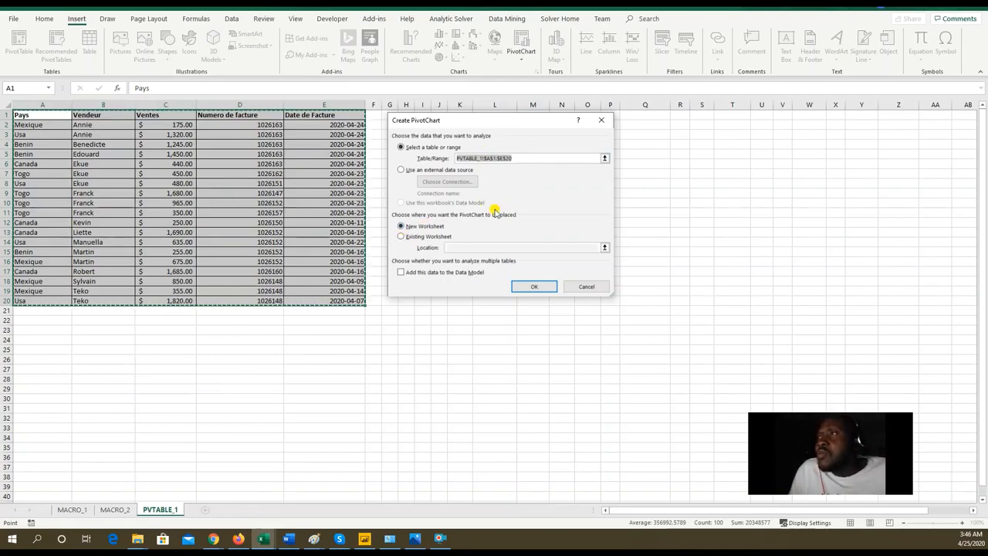
# Place the PivotChart on the existing worksheet PVTABLE_1 at cell K6 and create it
pyautogui.click(402, 237)
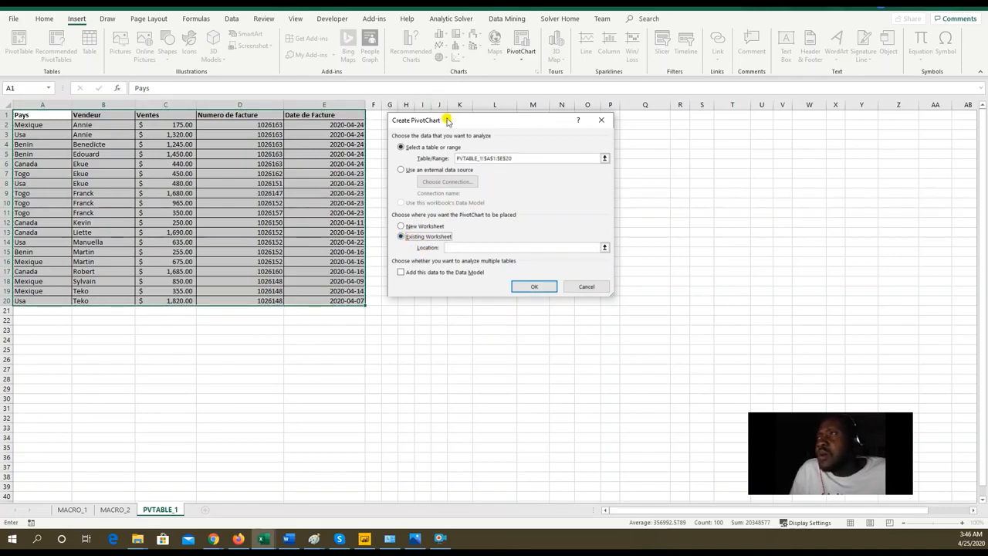
pyautogui.moveTo(453, 125); pyautogui.dragTo(480, 227)
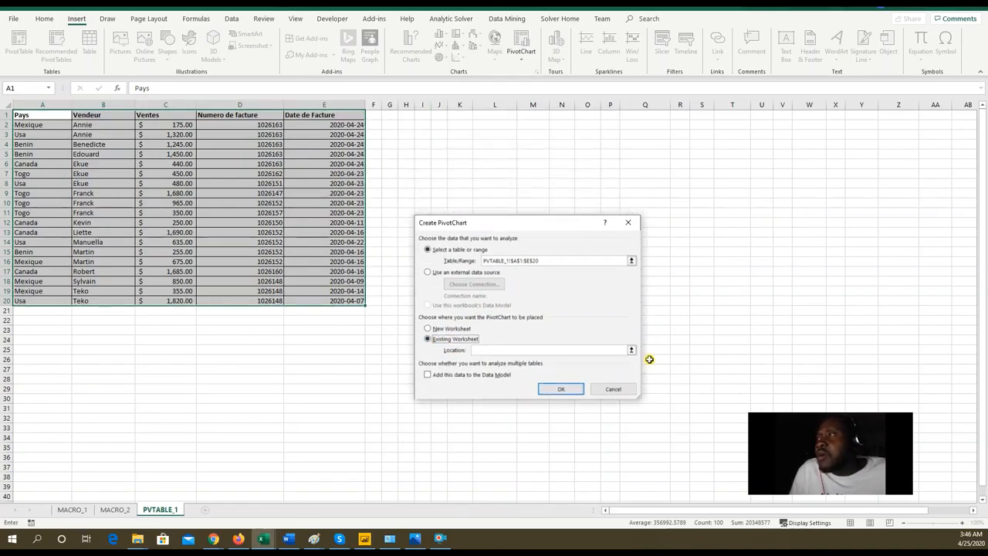
pyautogui.click(631, 350)
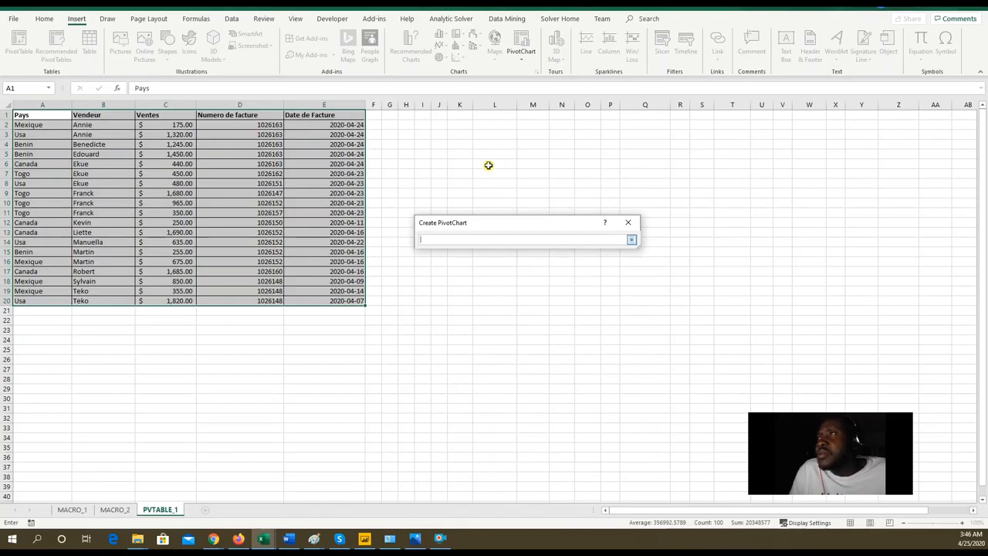
pyautogui.click(452, 162)
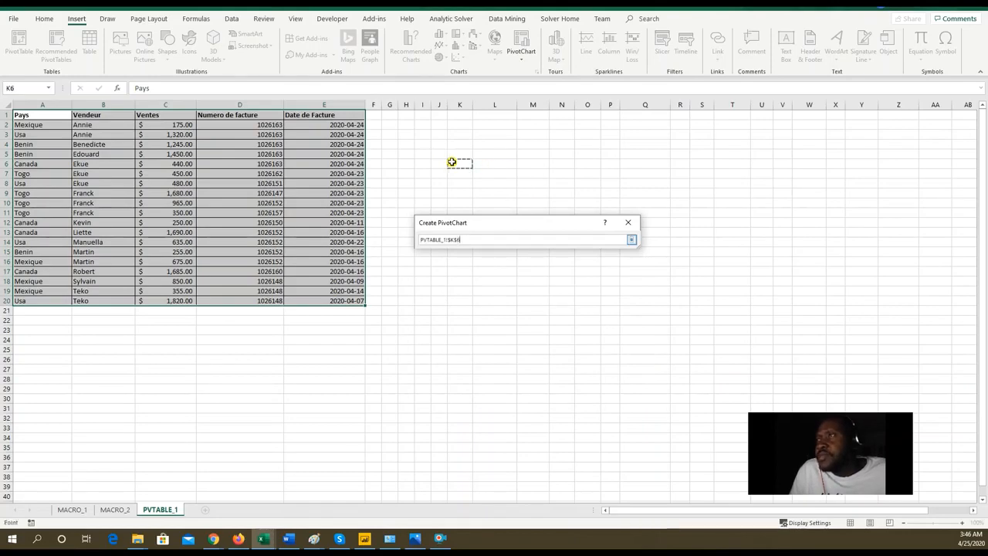
pyautogui.click(632, 239)
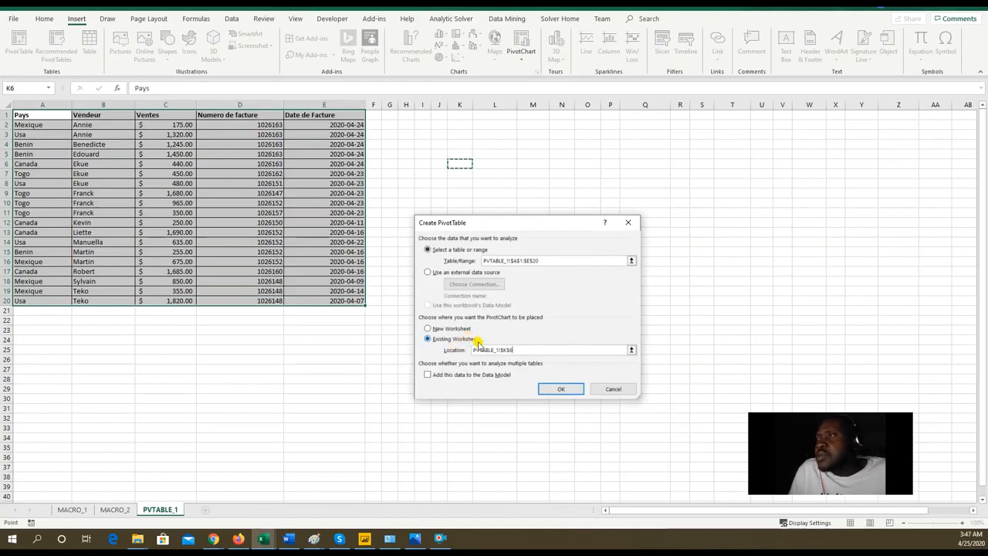
pyautogui.click(551, 391)
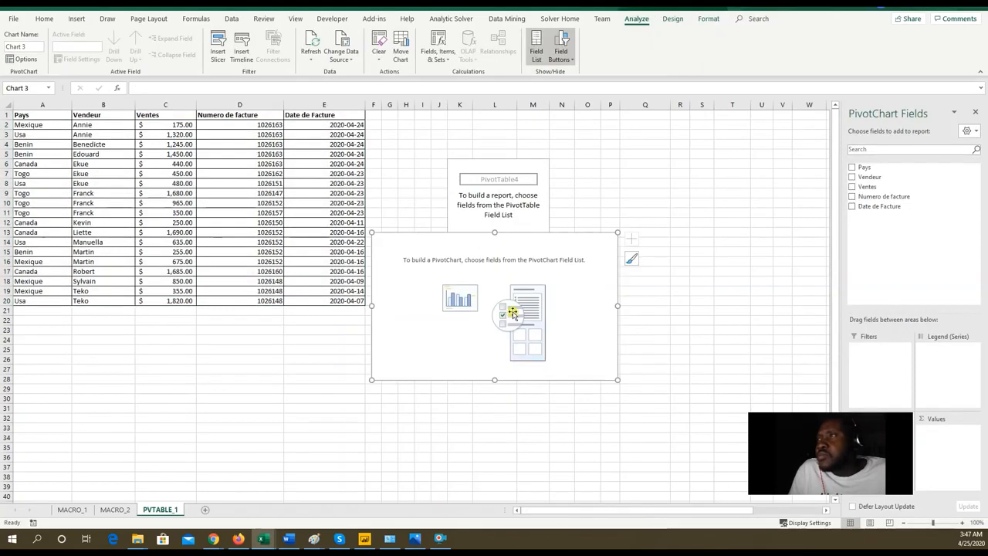
# Move the empty PivotChart below the PivotTable placeholder so that the two do not overlap
pyautogui.moveTo(542, 252); pyautogui.dragTo(510, 363)
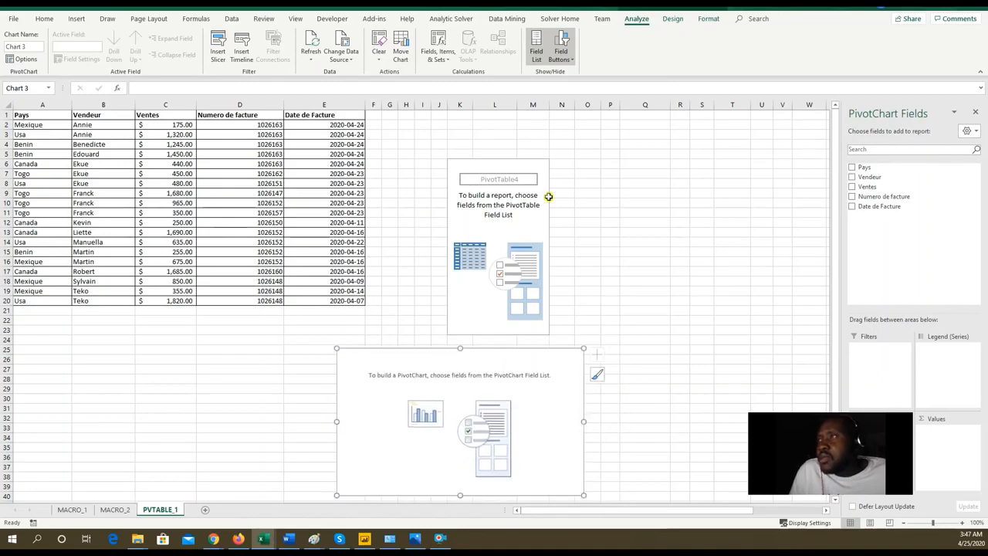
pyautogui.click(488, 204)
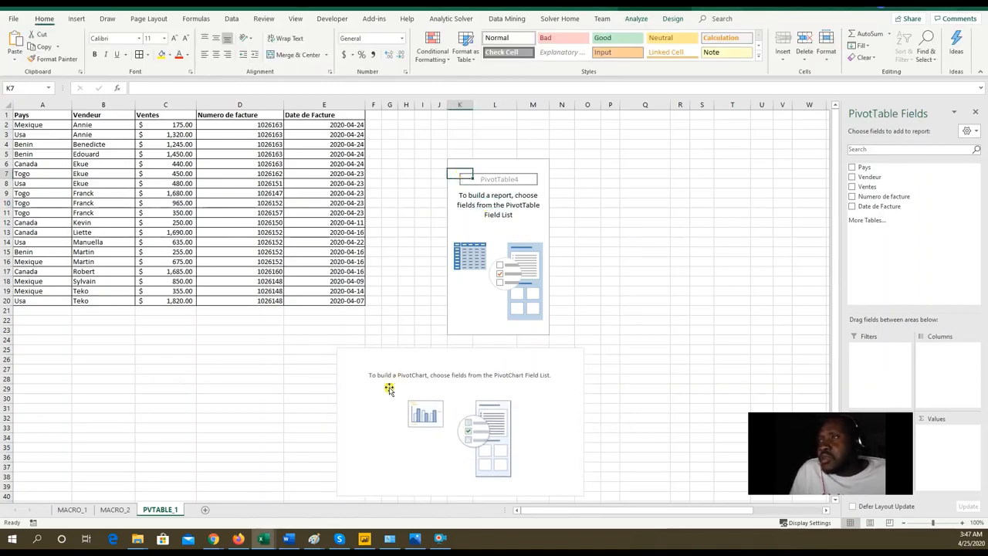
pyautogui.moveTo(426, 361); pyautogui.dragTo(447, 357)
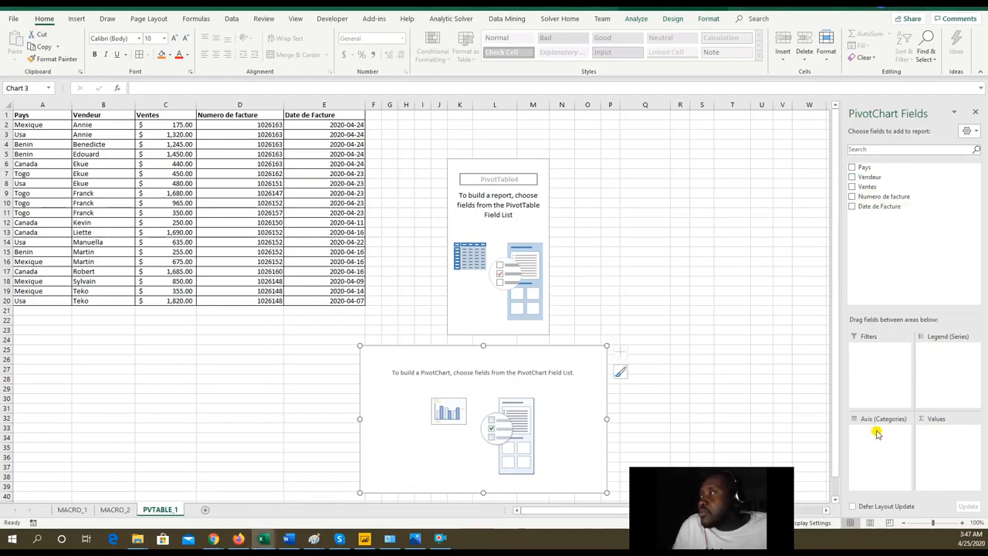
# Build the PivotChart with Vendeur as axis categories, Pays as legend series and the sum of Ventes as values
pyautogui.moveTo(871, 177); pyautogui.dragTo(878, 452)
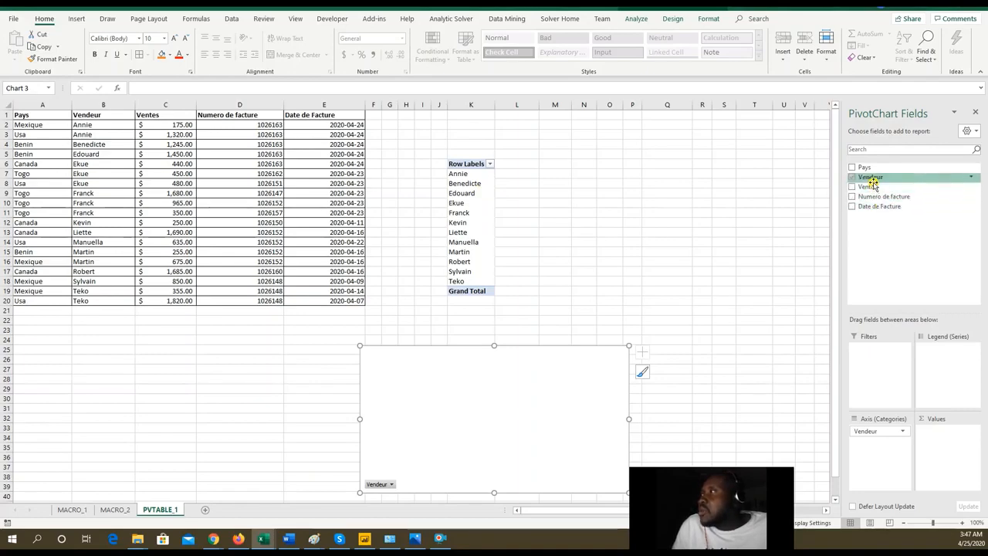
pyautogui.moveTo(869, 169); pyautogui.dragTo(941, 366)
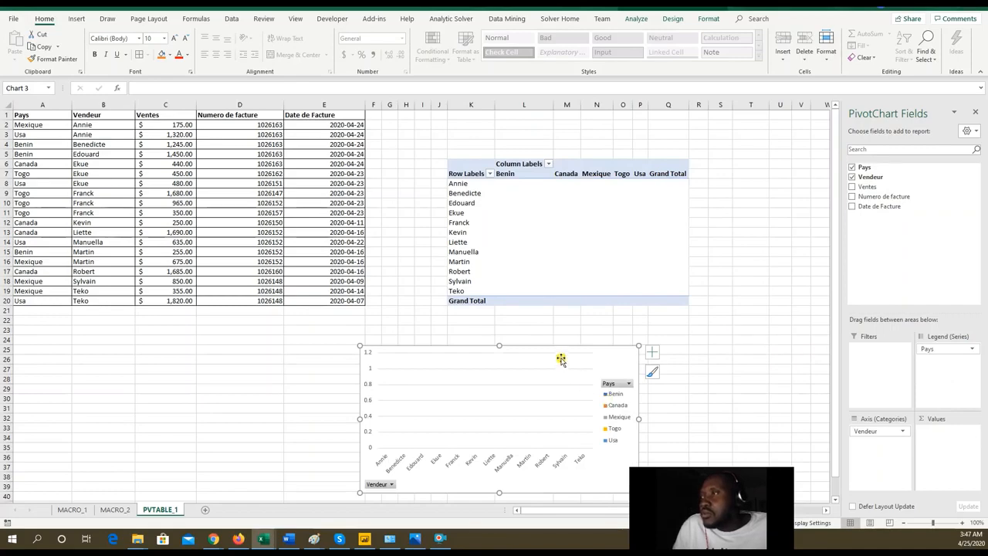
pyautogui.moveTo(606, 353); pyautogui.dragTo(581, 338)
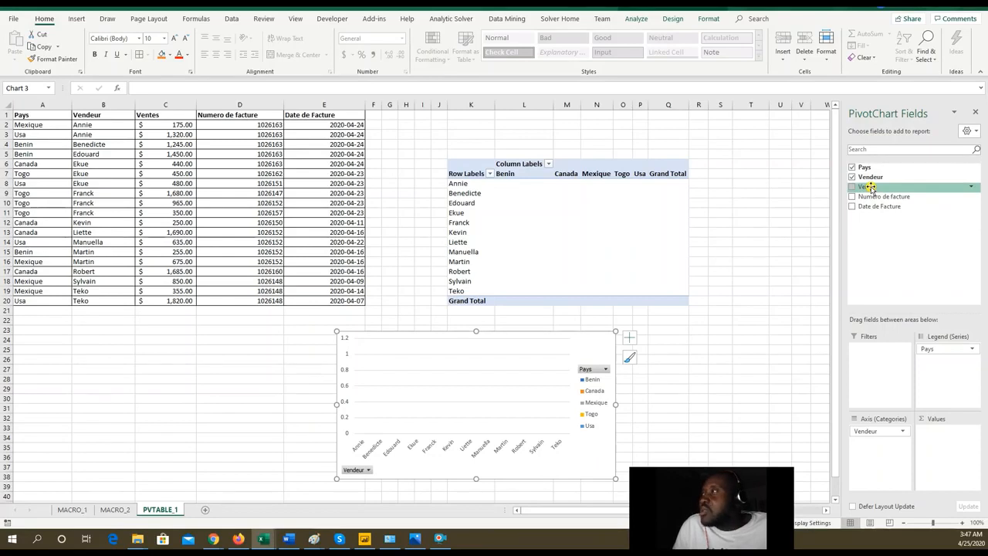
pyautogui.moveTo(869, 188); pyautogui.dragTo(934, 435)
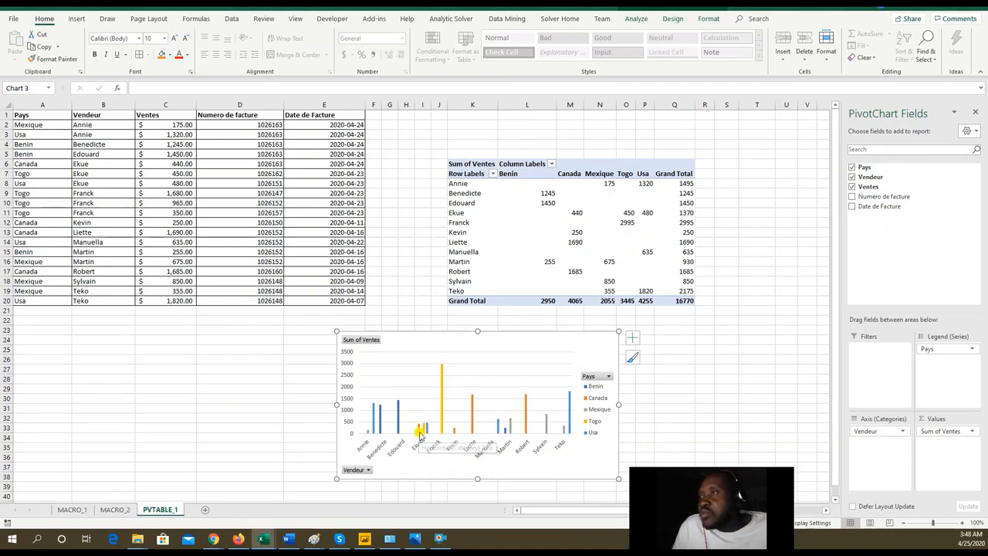
pyautogui.moveTo(420, 434)
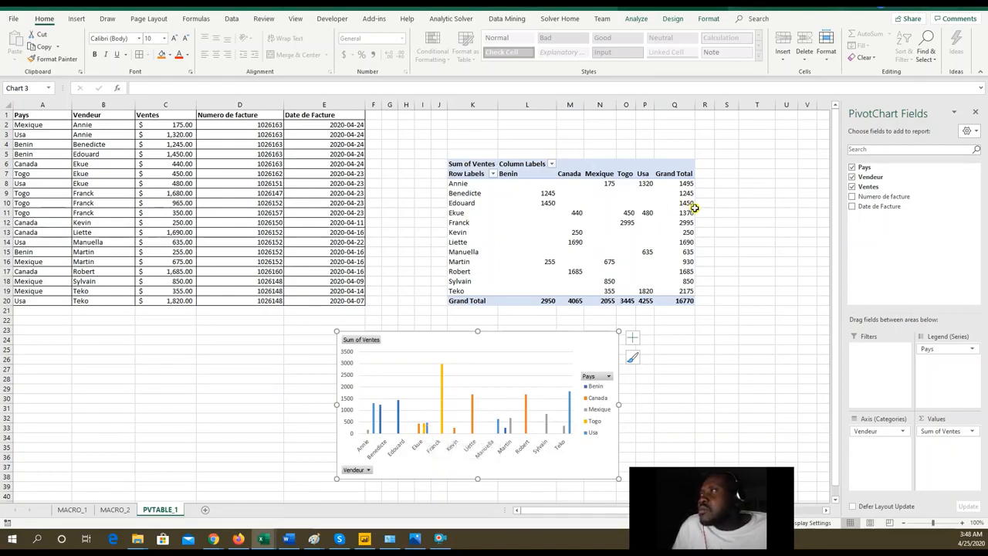
pyautogui.rightClick(455, 213)
pyautogui.click(412, 264)
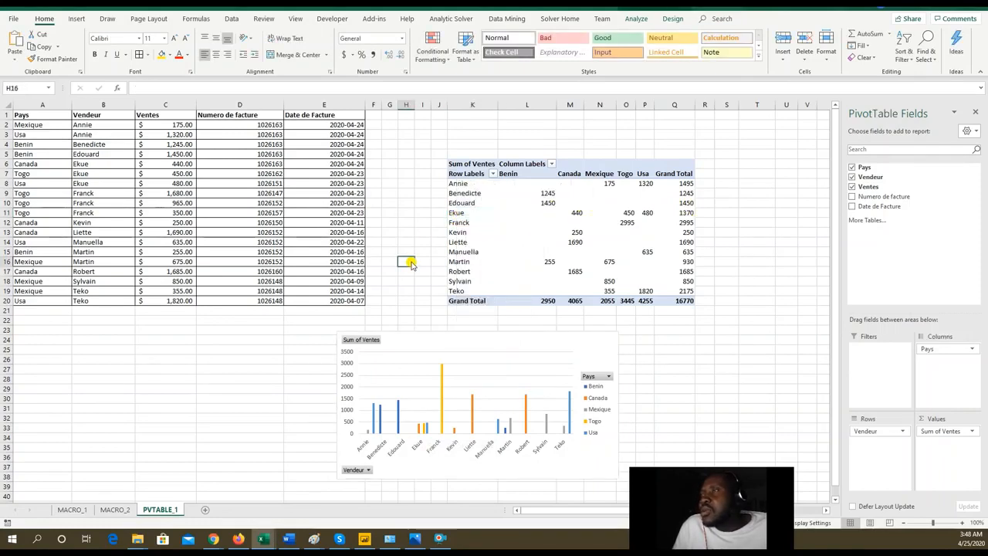
pyautogui.rightClick(411, 264)
pyautogui.click(584, 456)
pyautogui.rightClick(568, 414)
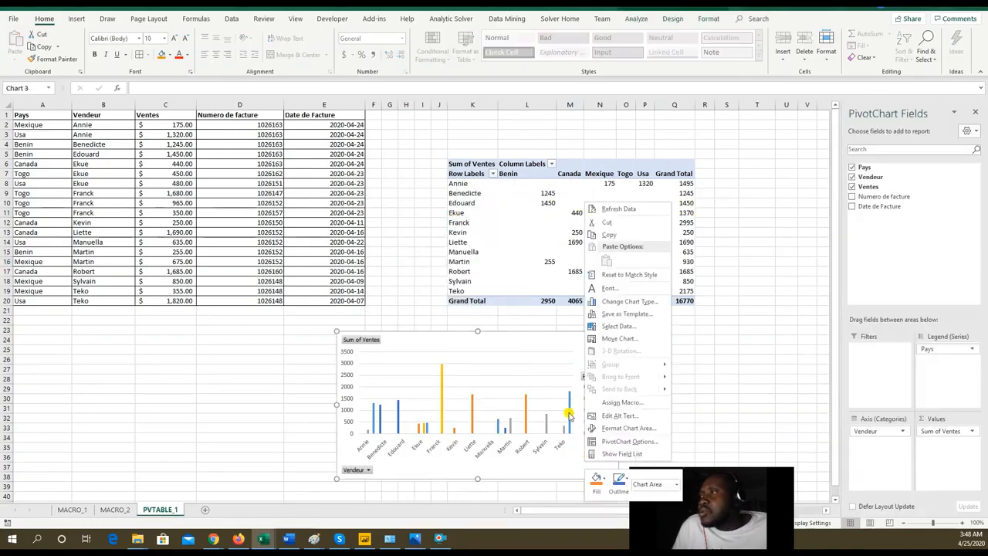
pyautogui.rightClick(540, 347)
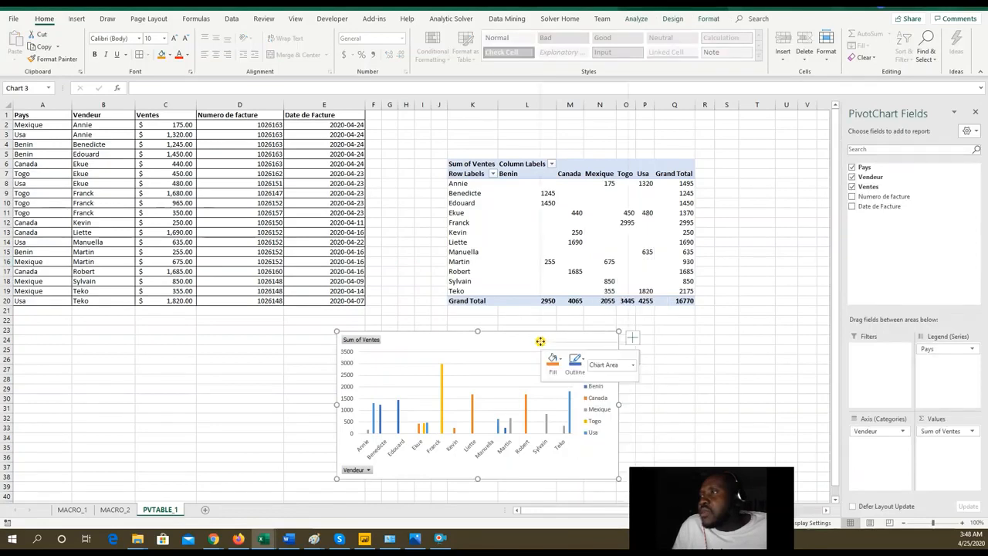
pyautogui.click(589, 468)
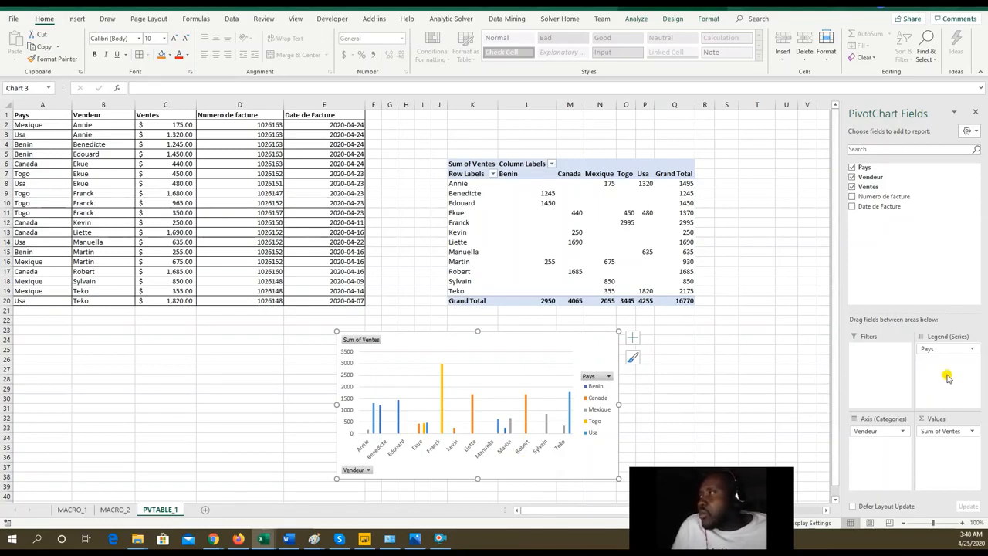
# Add Numero de facture to the axis categories below Vendeur and move the PivotChart clear of the PivotTable
pyautogui.moveTo(882, 197); pyautogui.dragTo(882, 435)
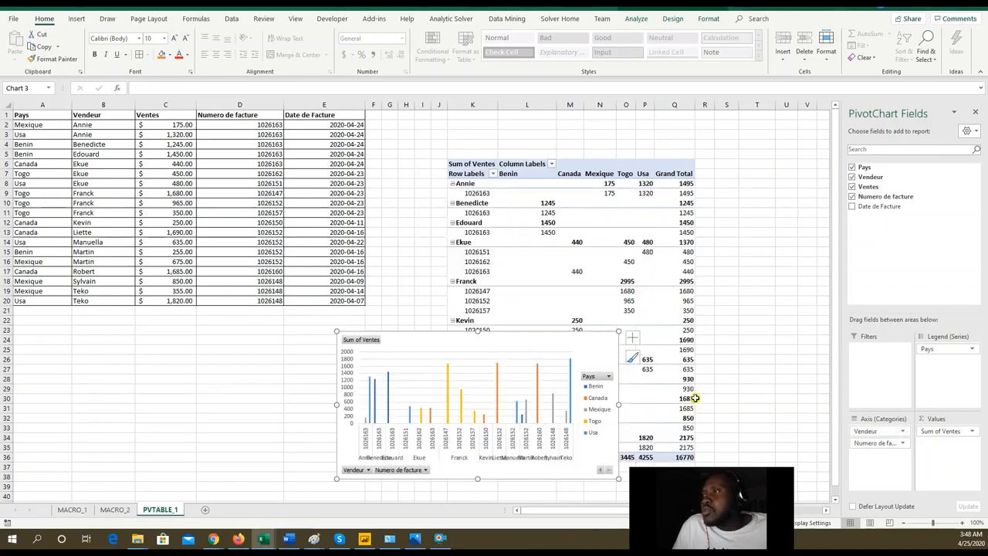
pyautogui.moveTo(574, 347); pyautogui.dragTo(375, 324)
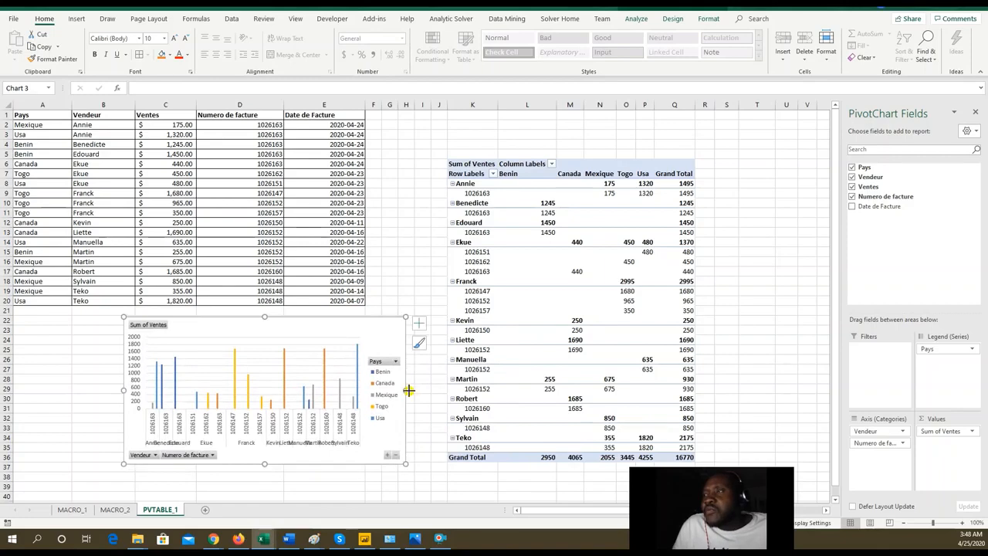
# Widen the PivotChart to span nearly columns B to R and move it up to the first rows of the worksheet
pyautogui.moveTo(408, 389); pyautogui.dragTo(575, 440)
pyautogui.moveTo(421, 324); pyautogui.dragTo(333, 294)
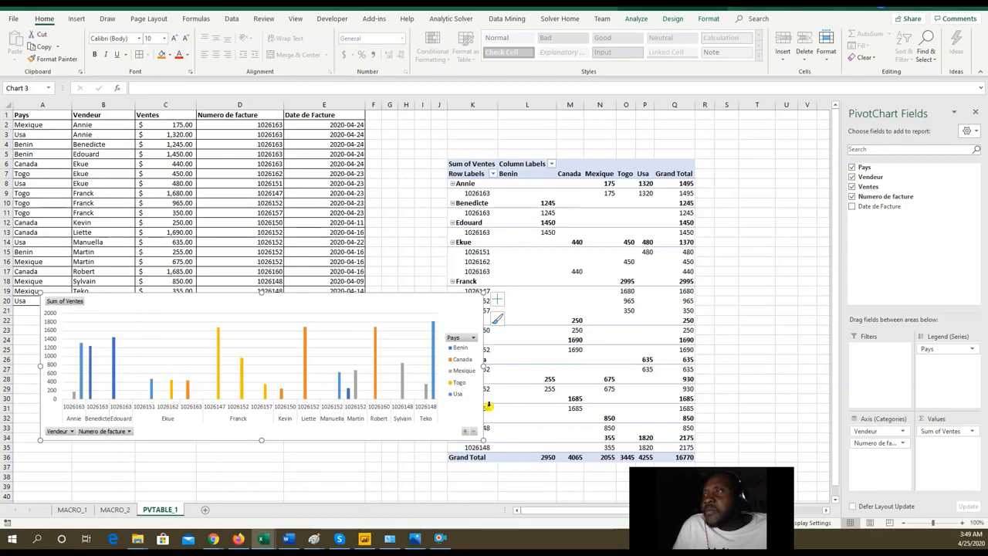
pyautogui.moveTo(483, 363); pyautogui.dragTo(654, 364)
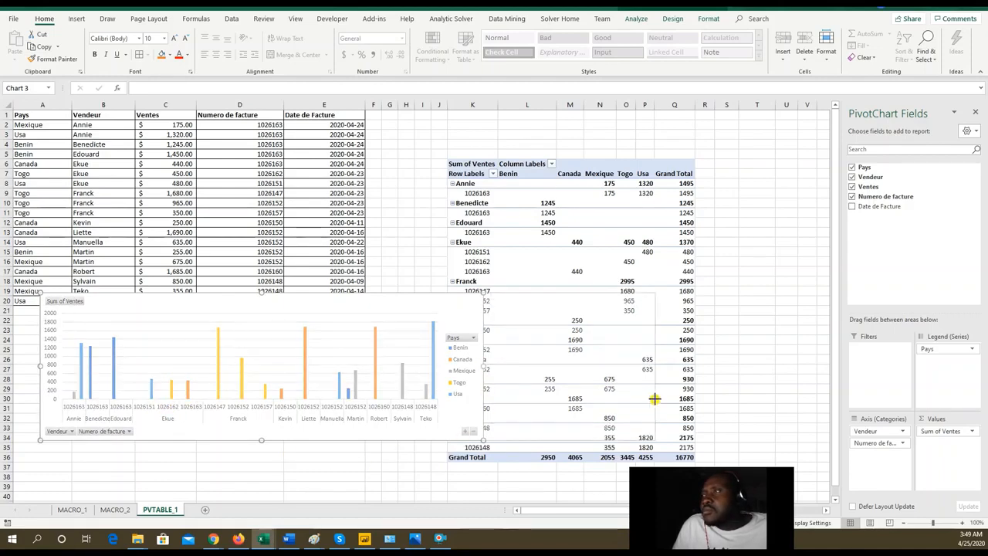
pyautogui.moveTo(525, 301)
pyautogui.mouseDown()
pyautogui.moveTo(514, 188)
pyautogui.moveTo(538, 122)
pyautogui.mouseUp()
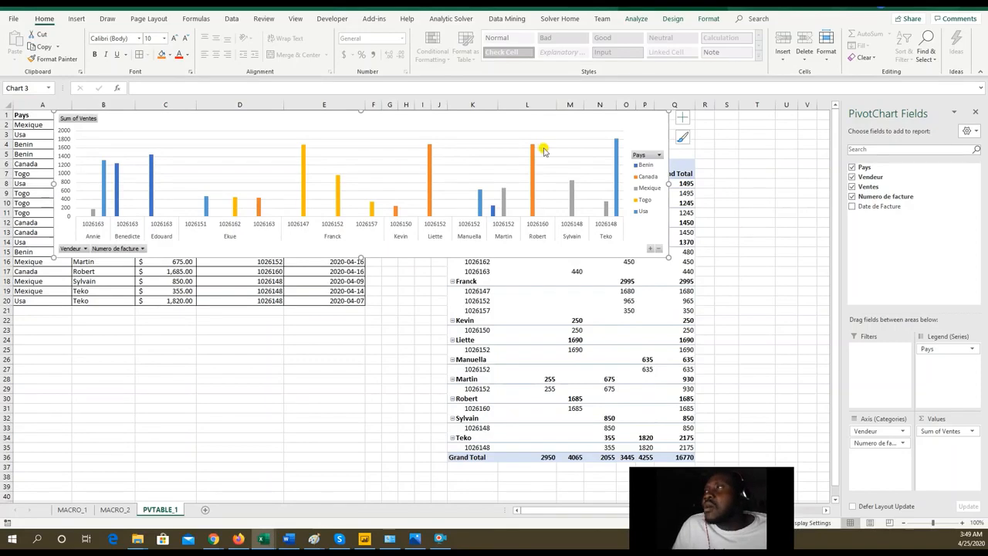
pyautogui.moveTo(667, 183); pyautogui.dragTo(716, 185)
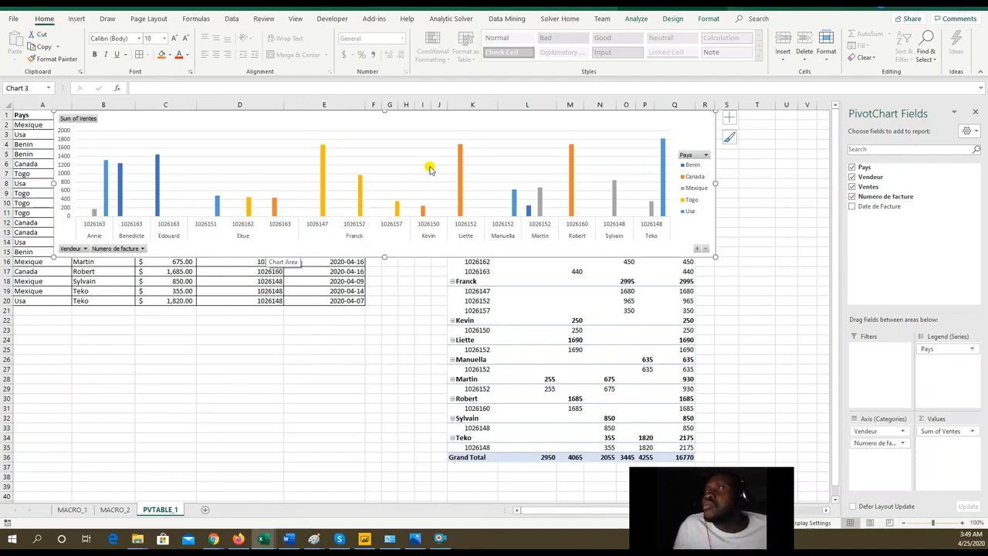
pyautogui.moveTo(687, 125); pyautogui.dragTo(682, 144)
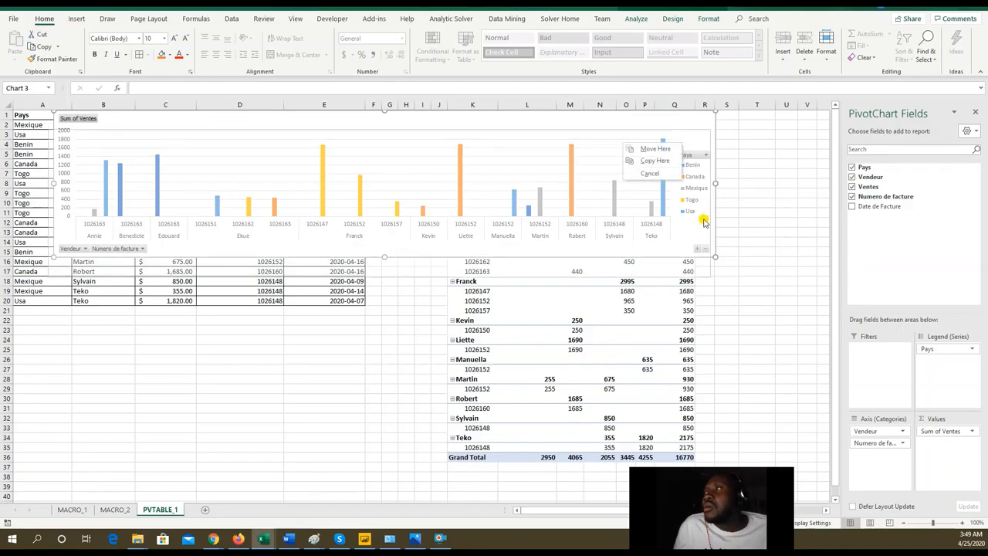
pyautogui.rightClick(698, 123)
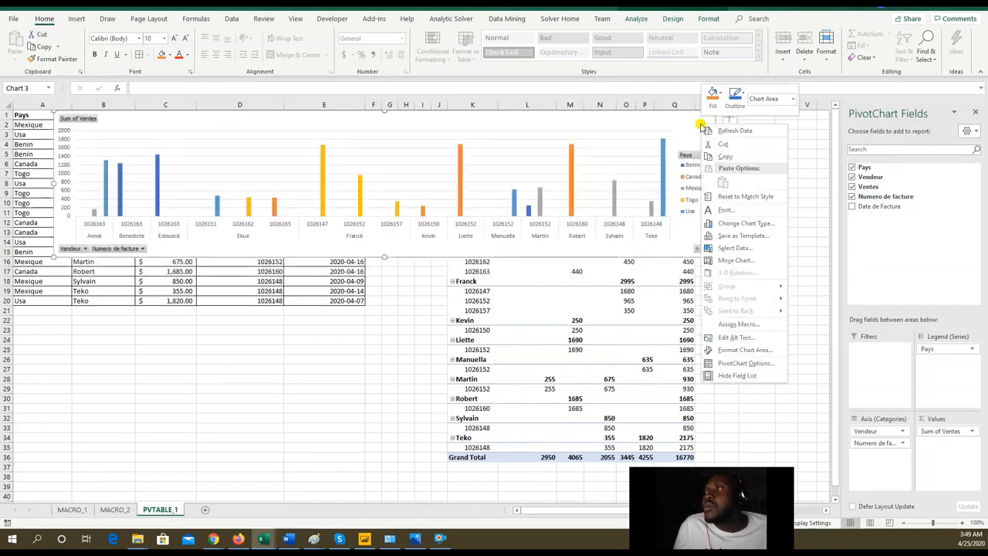
pyautogui.rightClick(366, 369)
pyautogui.click(676, 230)
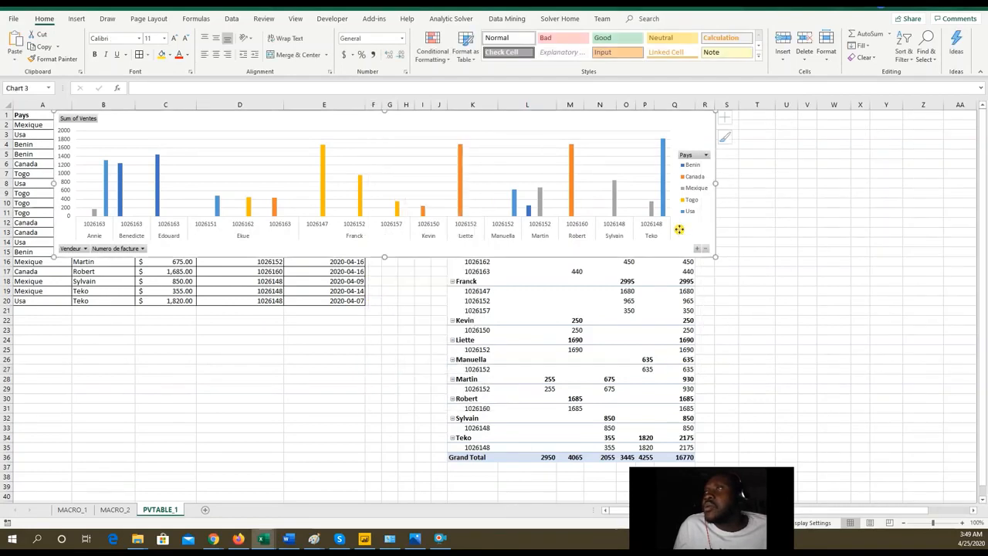
pyautogui.rightClick(679, 229)
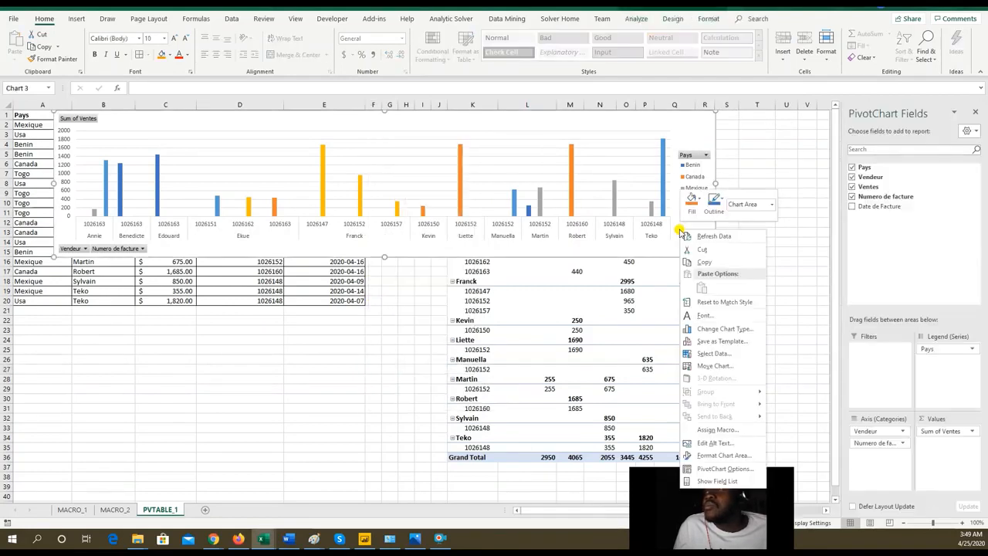
pyautogui.rightClick(682, 132)
pyautogui.click(685, 134)
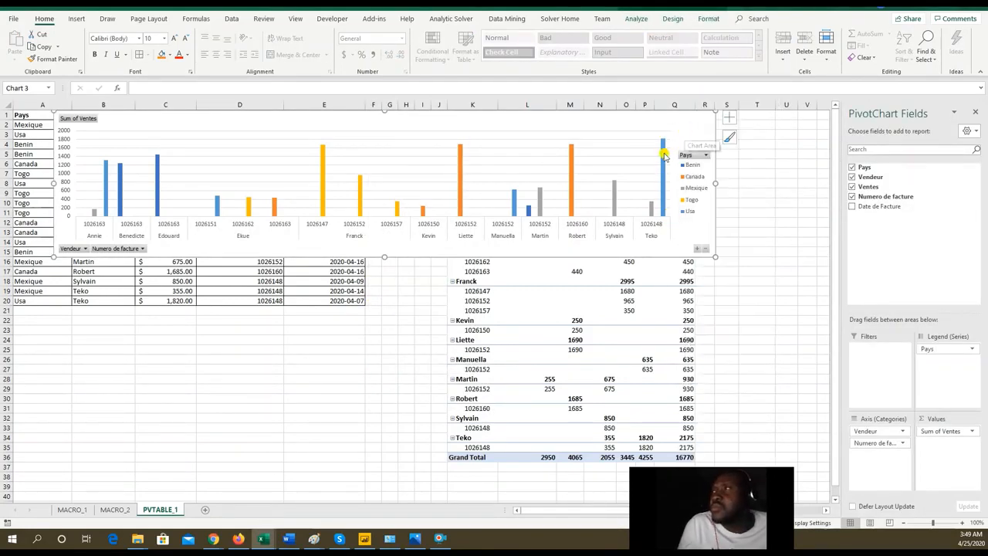
# Place Numero de facture above Vendeur in the axis categories, and move the PivotChart down slightly and enlarge it
pyautogui.moveTo(665, 162)
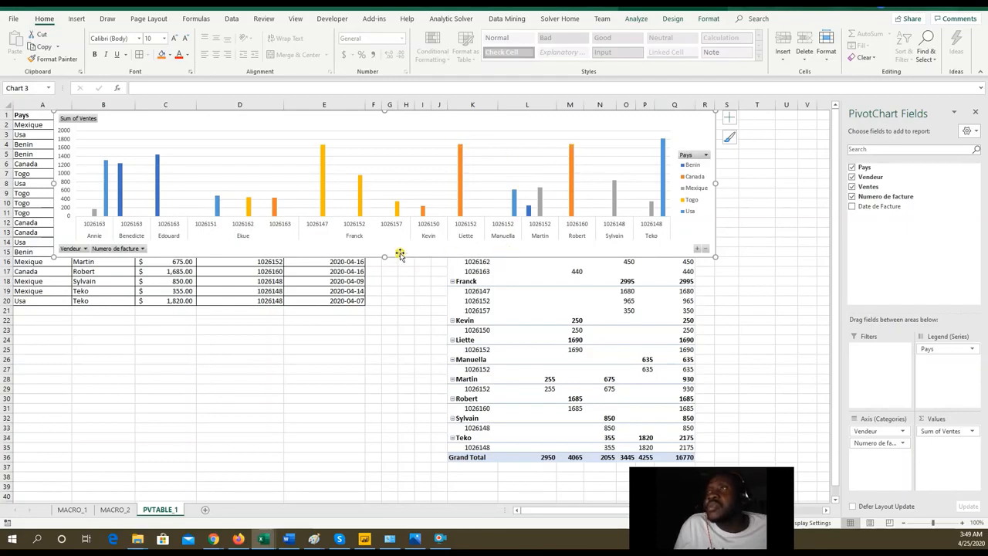
pyautogui.moveTo(322, 148)
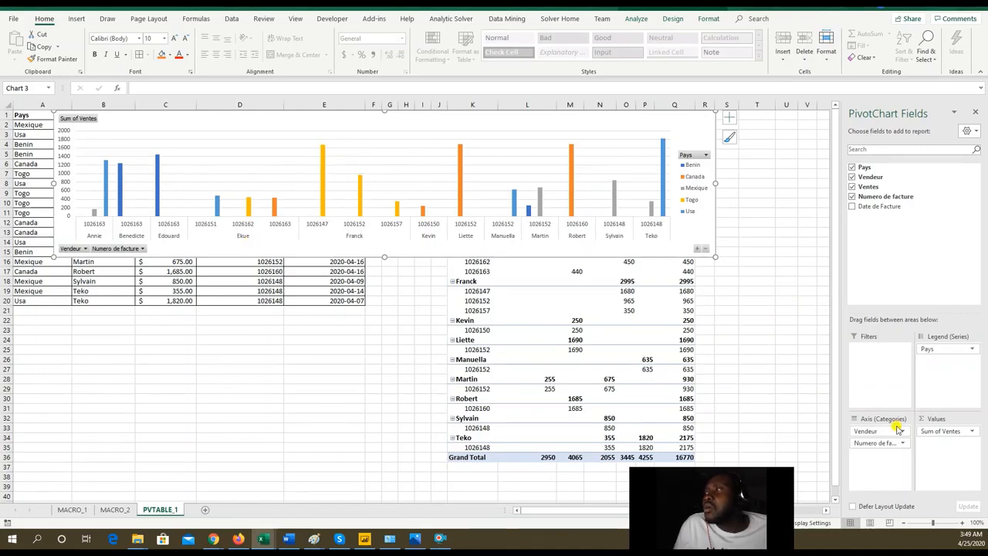
pyautogui.moveTo(880, 448); pyautogui.dragTo(880, 434)
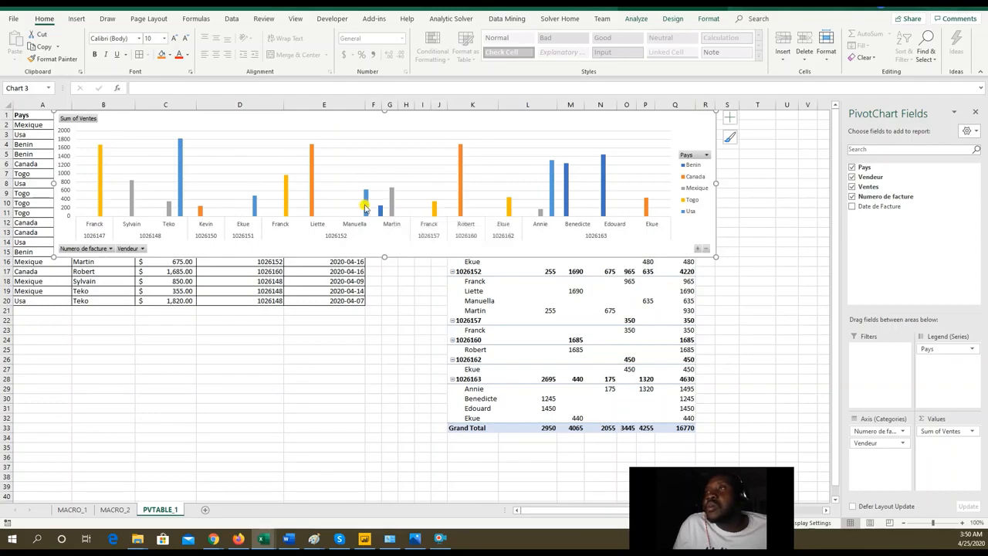
pyautogui.moveTo(363, 199)
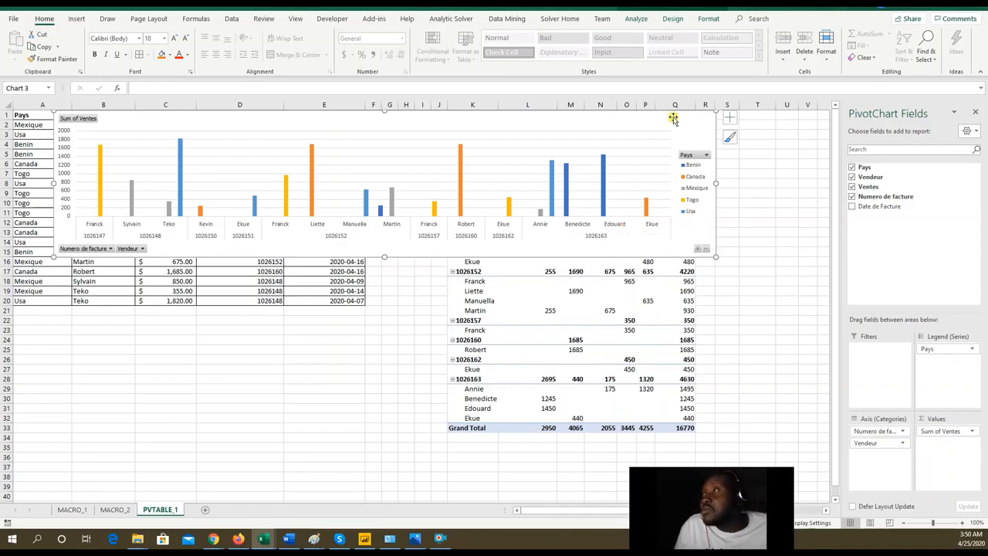
pyautogui.moveTo(673, 119); pyautogui.dragTo(669, 154)
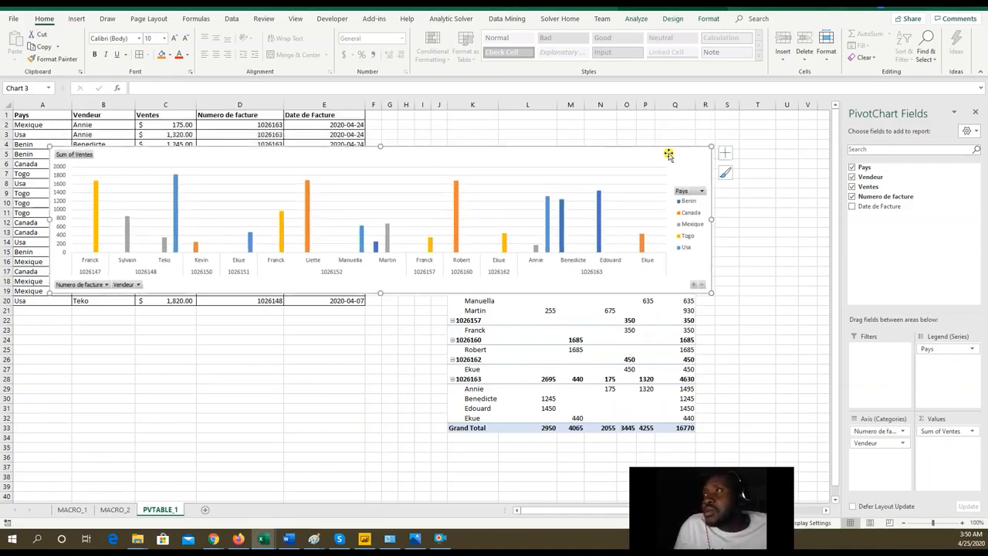
pyautogui.moveTo(707, 290); pyautogui.dragTo(724, 348)
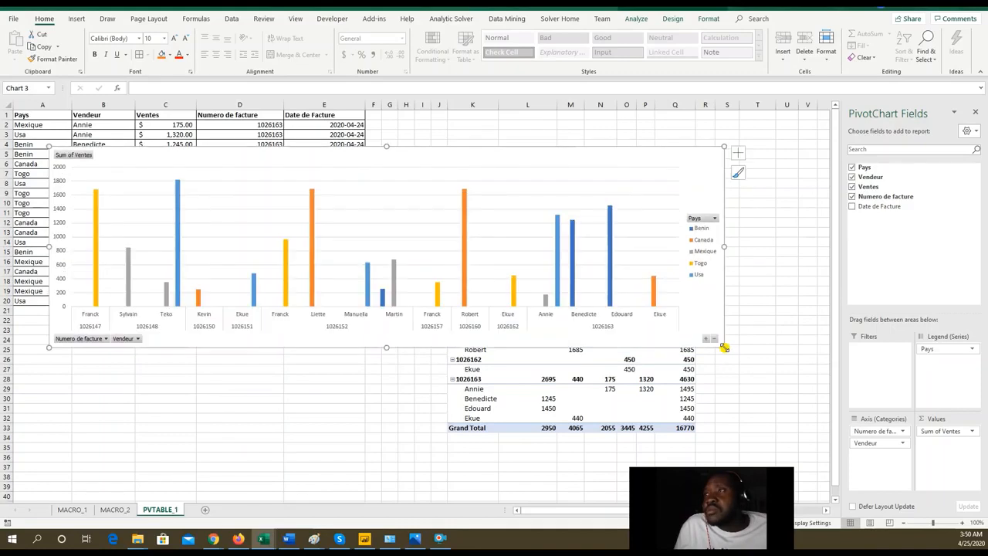
pyautogui.click(139, 338)
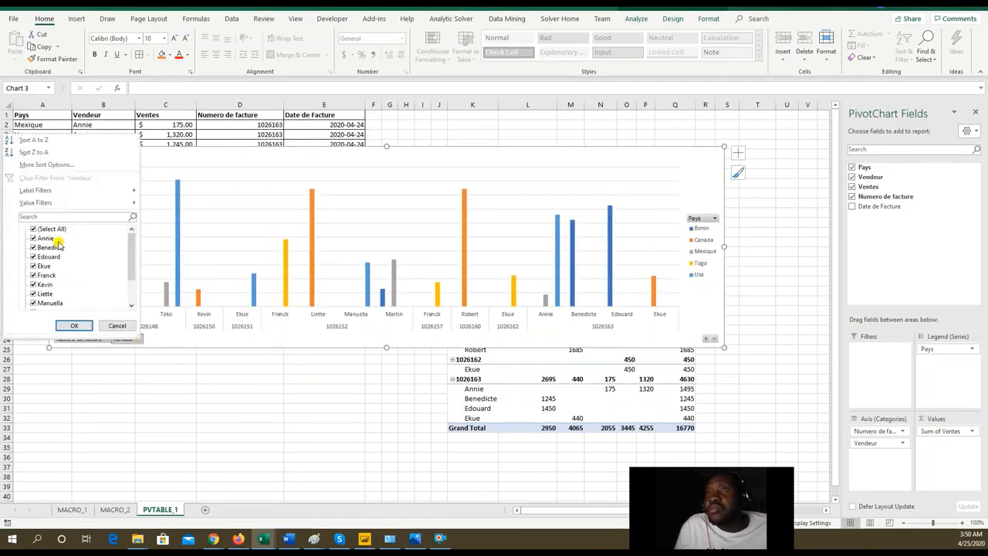
pyautogui.moveTo(131, 269); pyautogui.dragTo(123, 232)
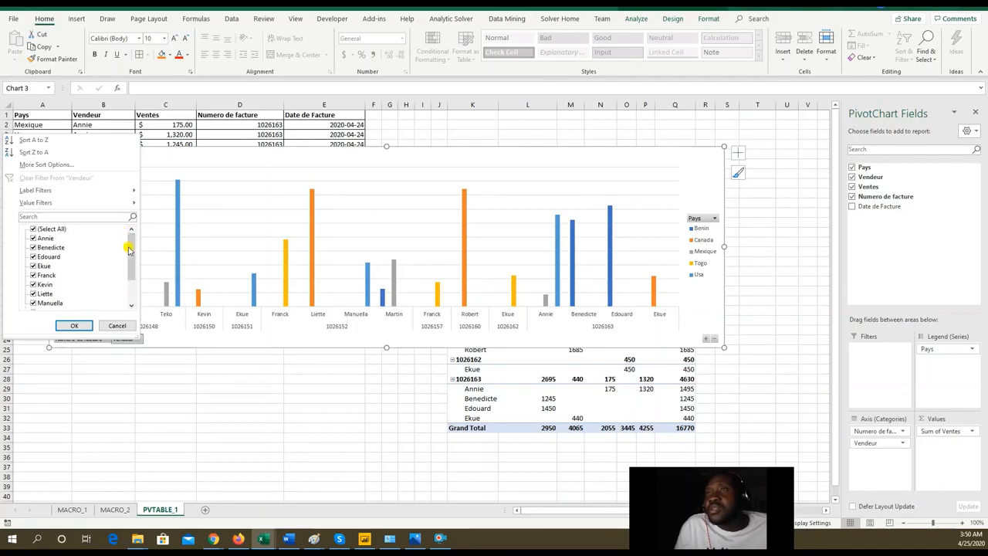
pyautogui.click(173, 341)
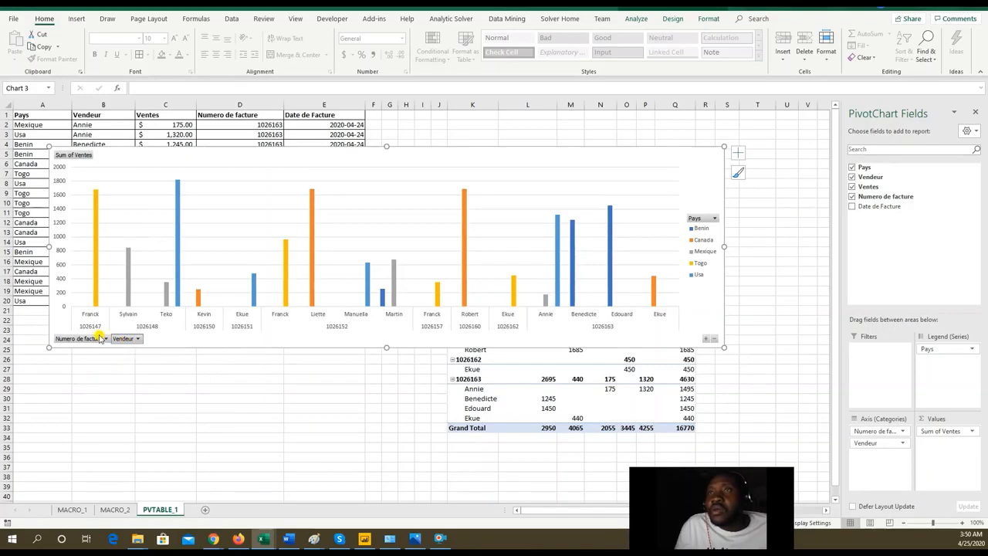
# Add Date de Facture as a report filter of the PivotChart and show only the date 2020-04-16
pyautogui.moveTo(889, 208); pyautogui.dragTo(880, 351)
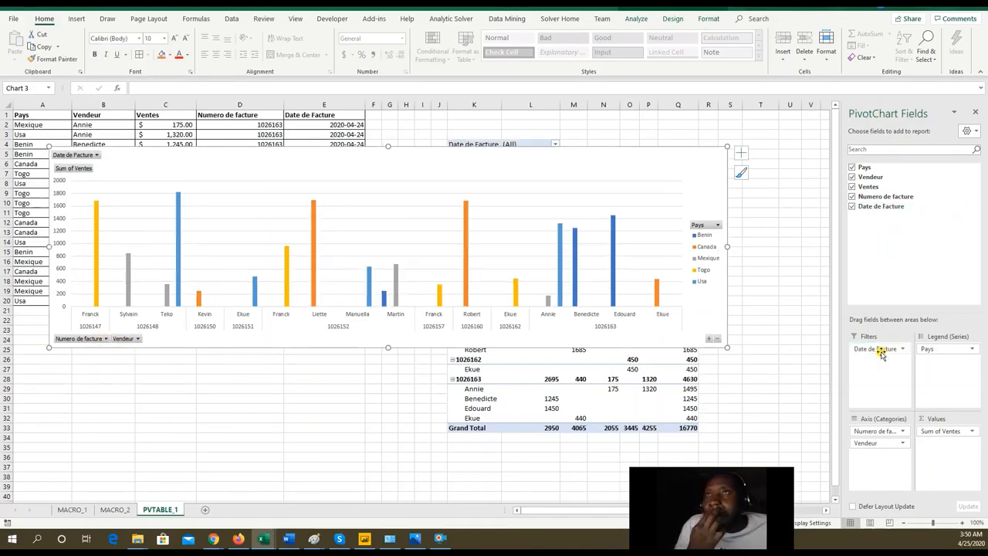
pyautogui.click(98, 154)
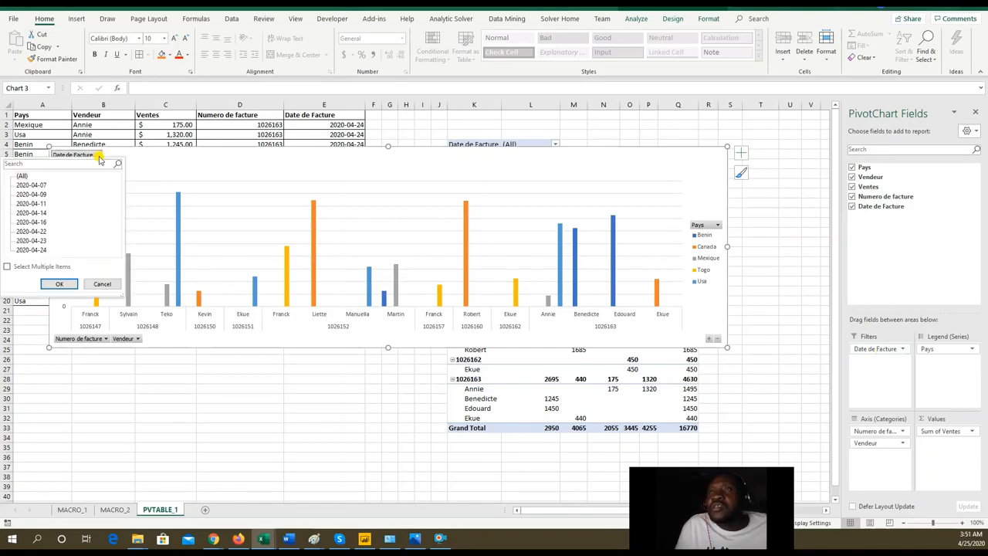
pyautogui.click(35, 221)
pyautogui.click(55, 284)
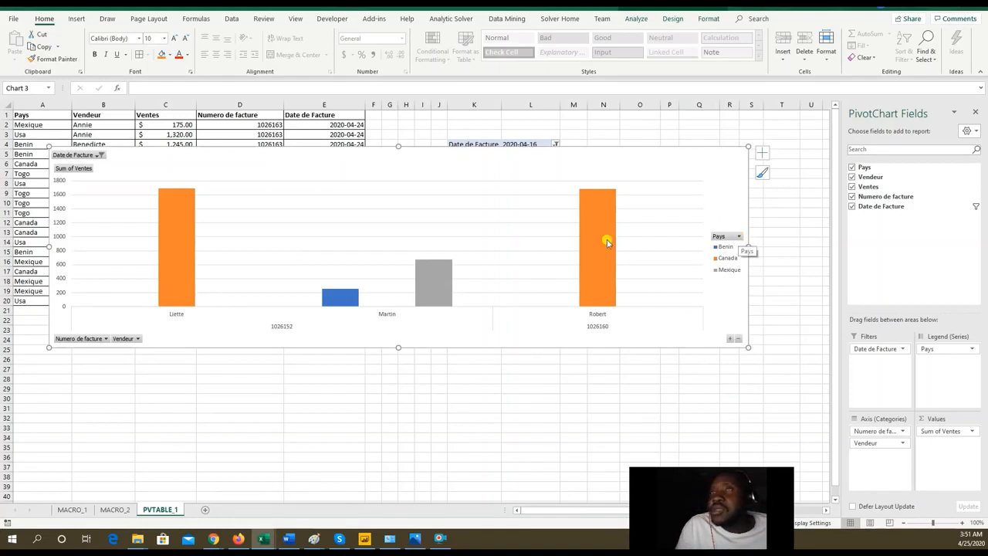
# Reset the Date de Facture filter of the PivotChart to all dates
pyautogui.click(100, 155)
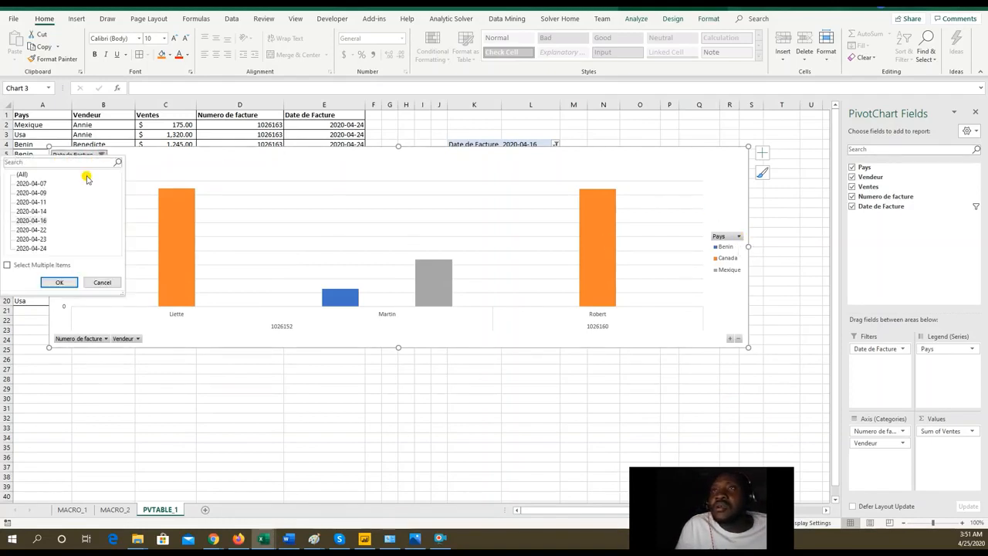
pyautogui.click(23, 176)
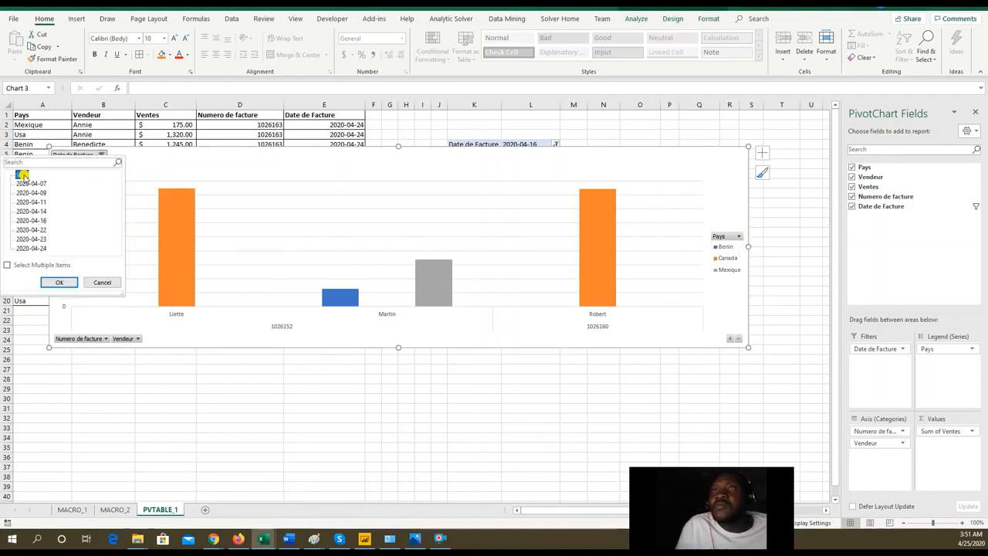
pyautogui.click(60, 283)
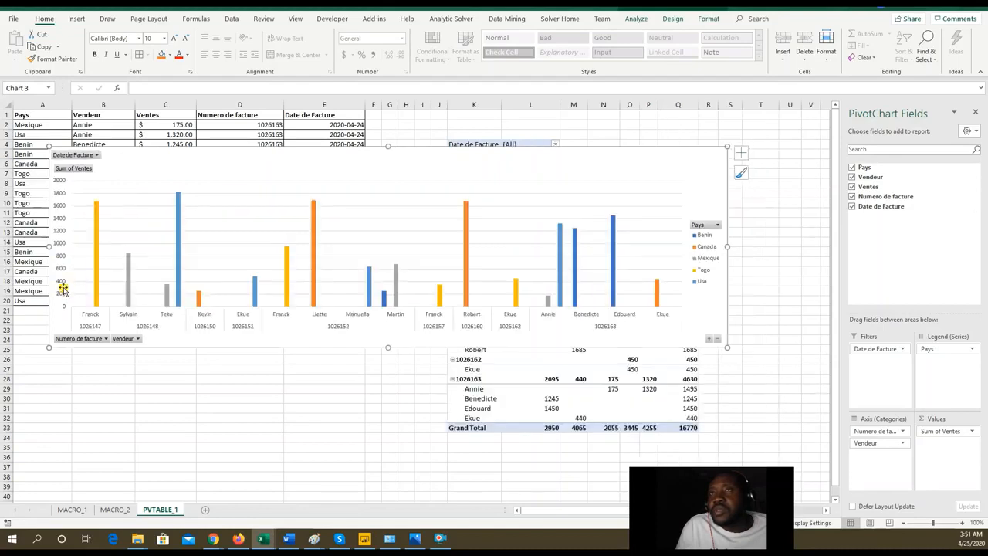
# Filter the Pays legend of the PivotChart to show only Benin
pyautogui.click(717, 225)
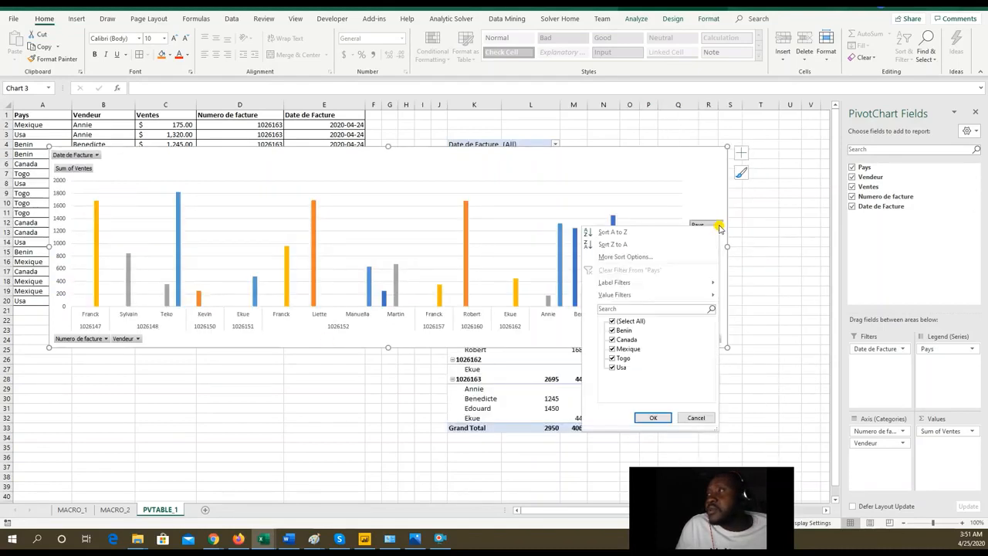
pyautogui.click(612, 322)
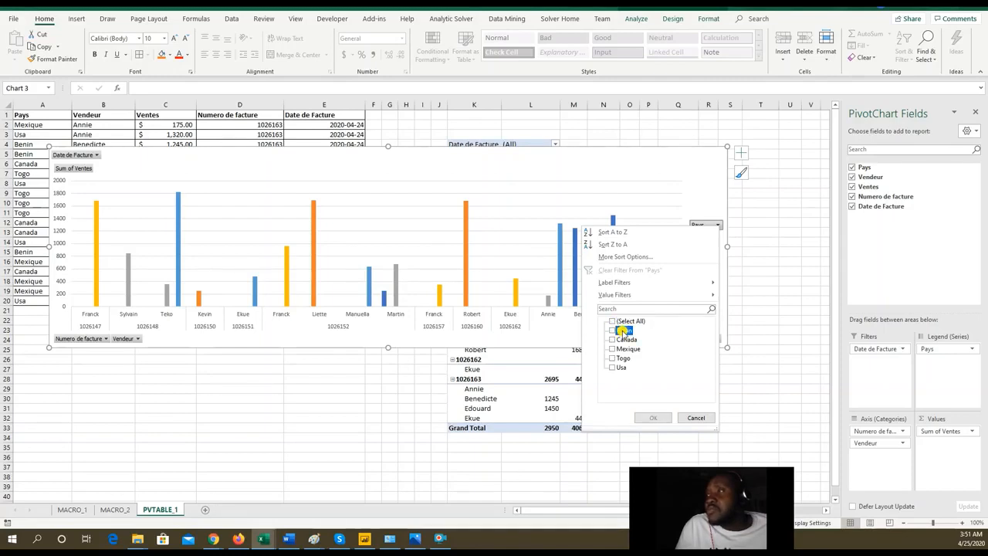
pyautogui.click(616, 331)
pyautogui.click(653, 415)
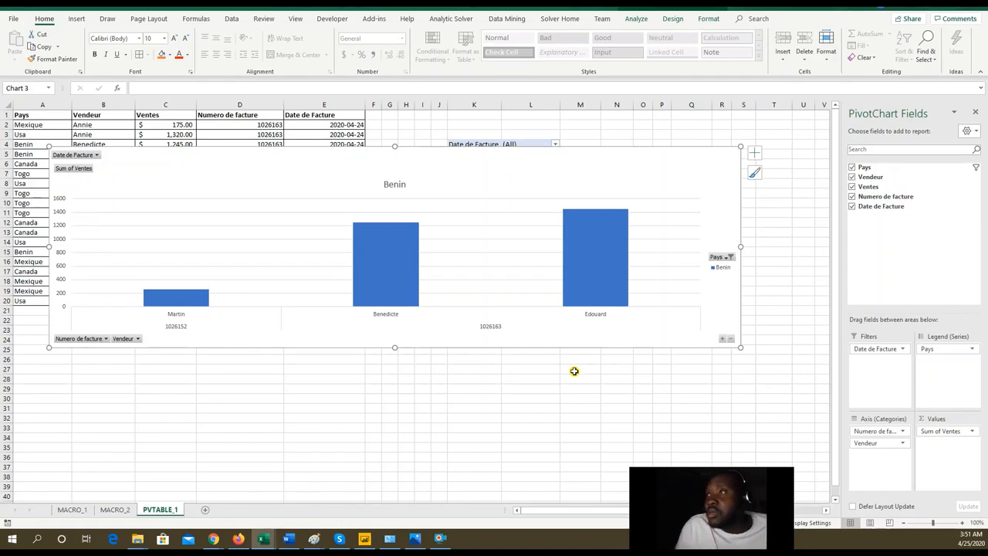
# Reset the Pays legend filter of the PivotChart to show all countries
pyautogui.click(729, 257)
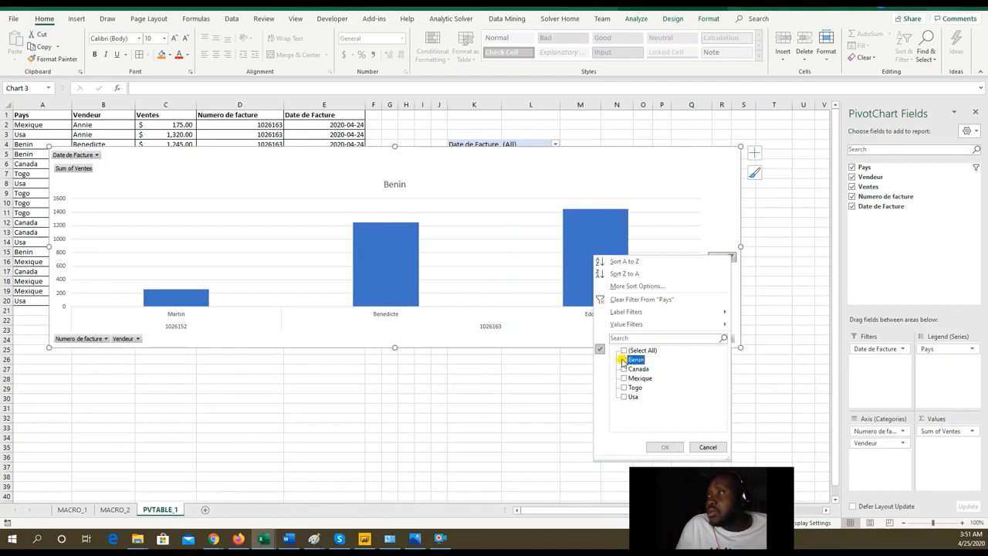
pyautogui.click(710, 447)
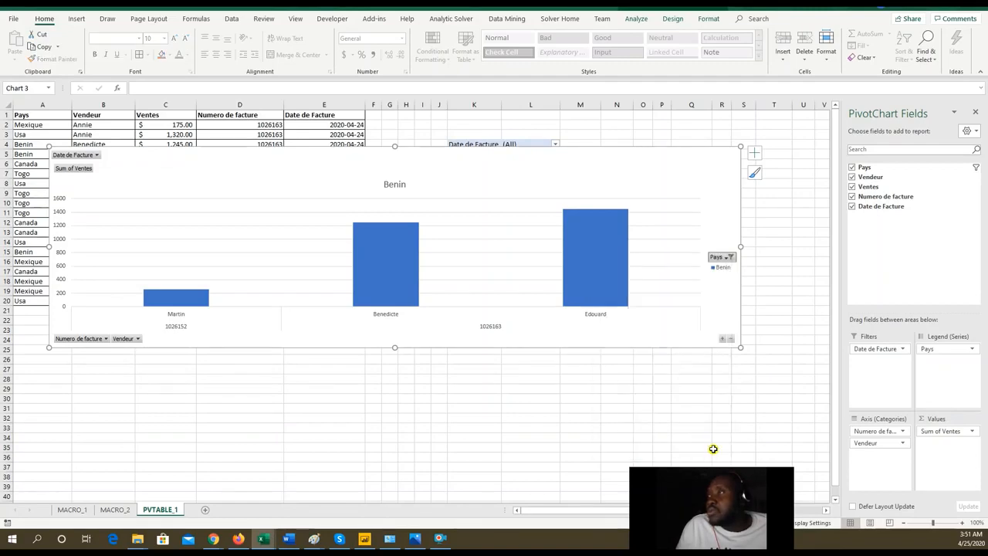
pyautogui.click(724, 256)
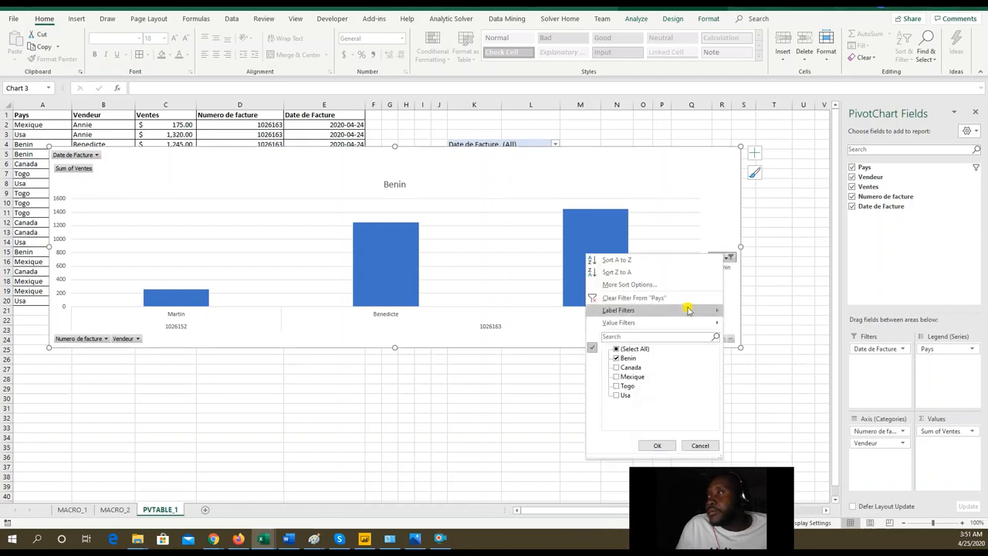
pyautogui.click(616, 349)
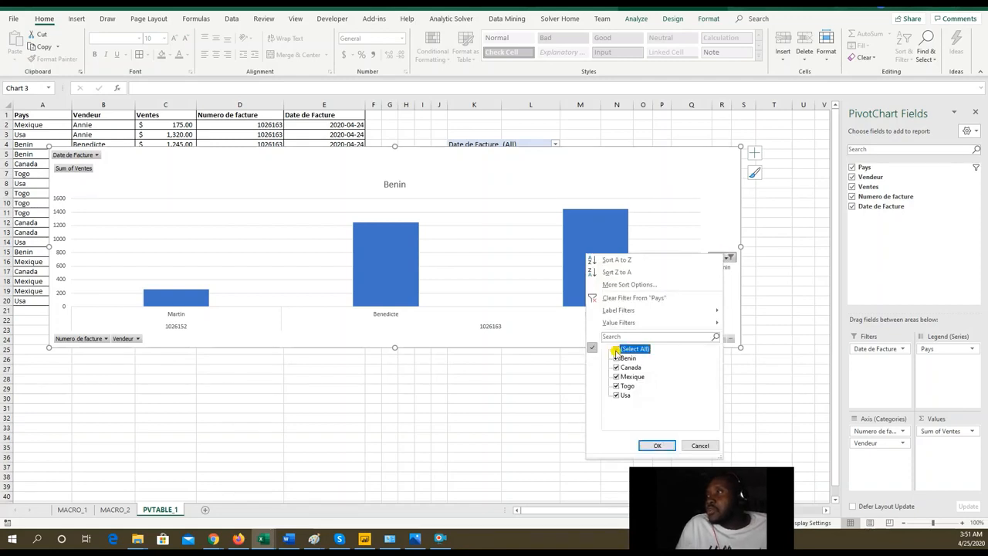
pyautogui.click(654, 445)
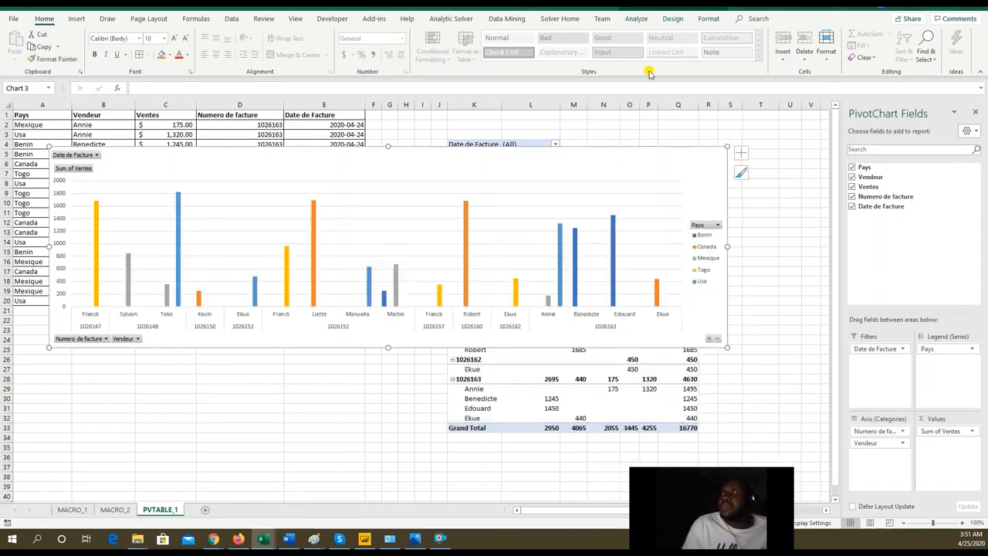
# Try several chart styles on the PivotChart, including the dark one, and keep the light style with gradient columns and no gridlines
pyautogui.click(642, 23)
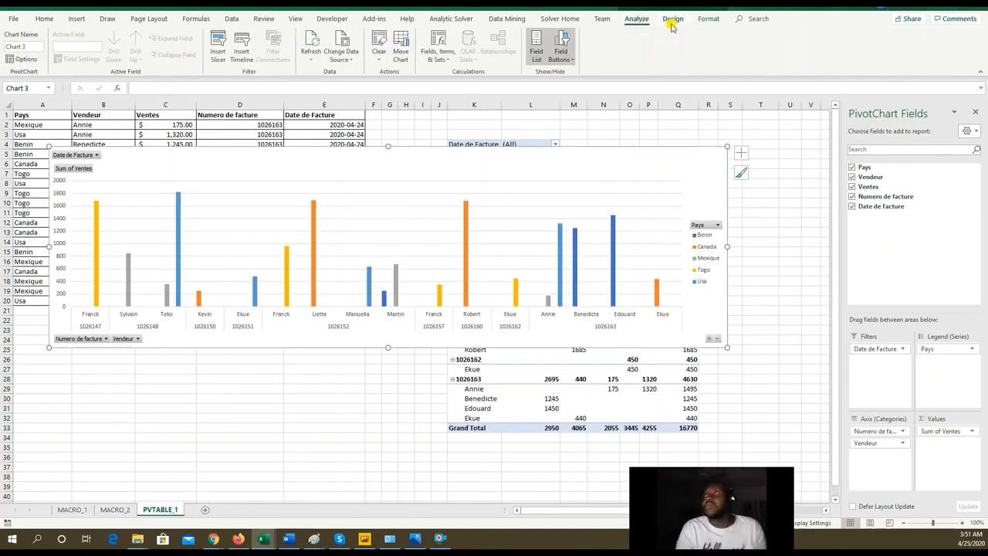
pyautogui.click(672, 23)
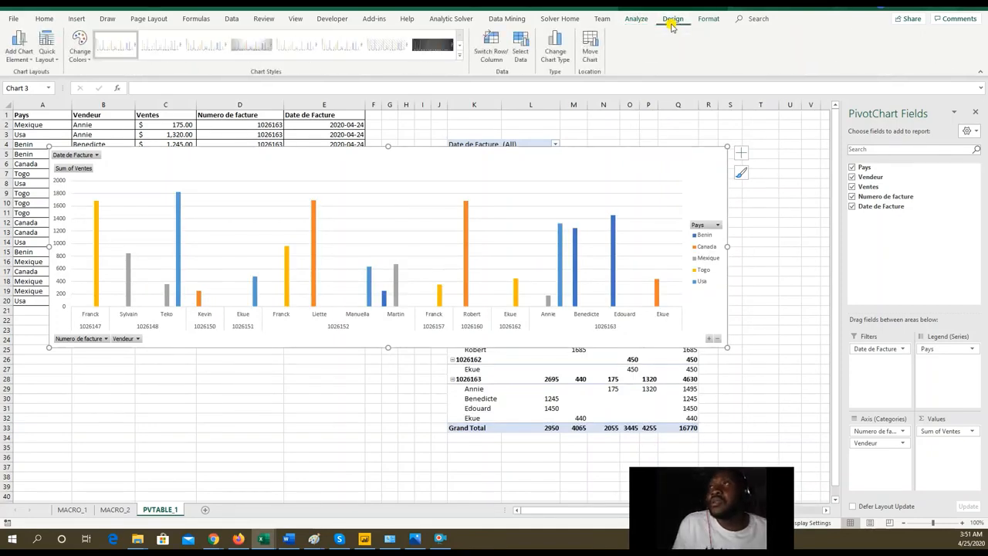
pyautogui.click(437, 51)
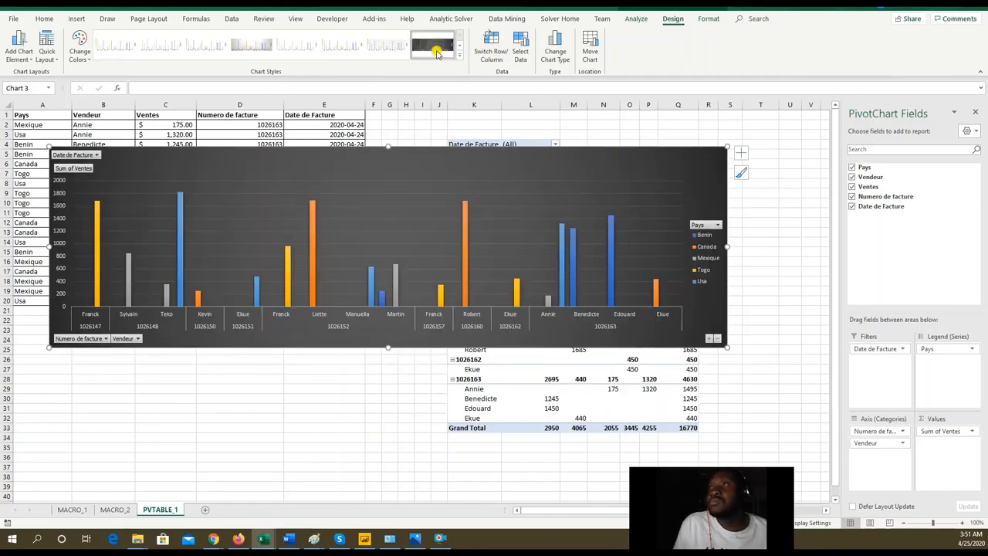
pyautogui.click(459, 56)
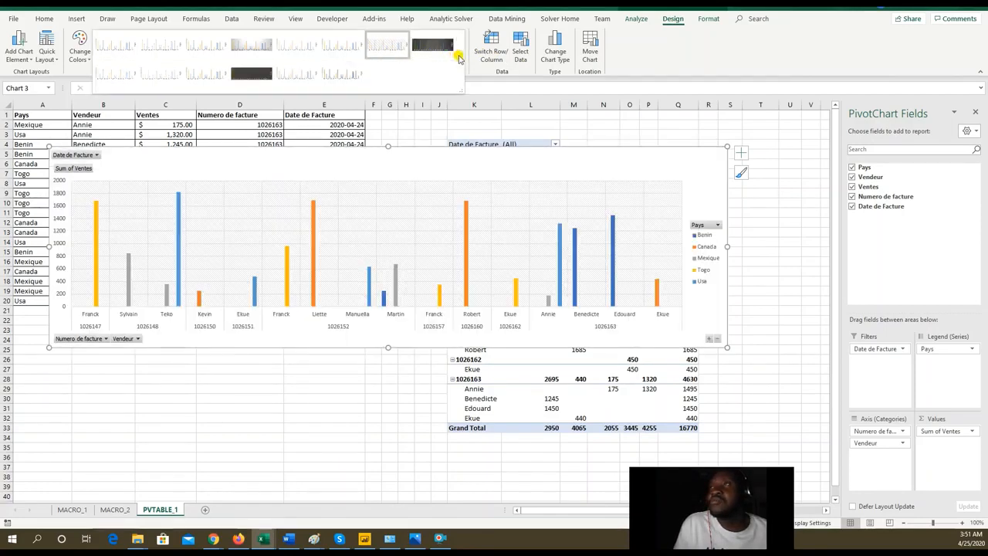
pyautogui.click(292, 74)
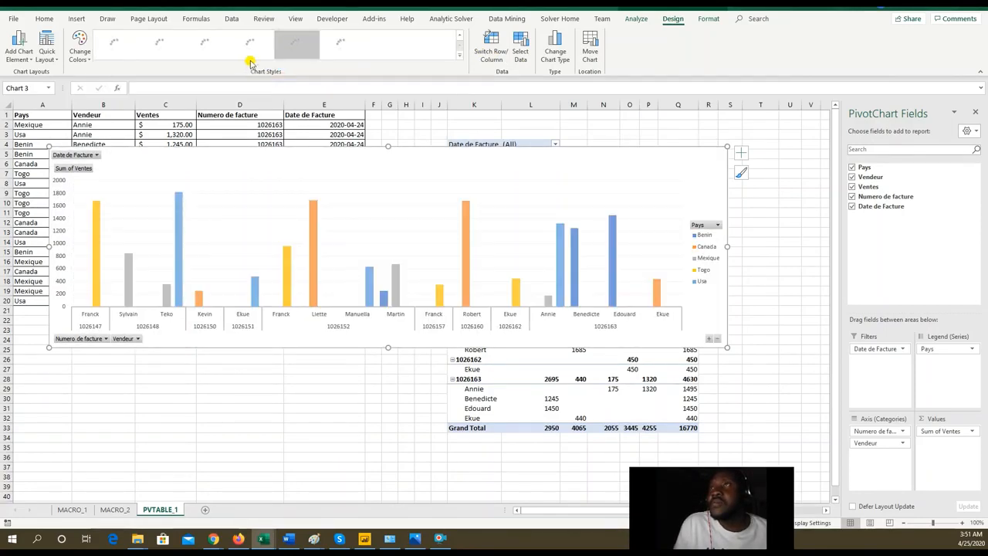
pyautogui.click(459, 56)
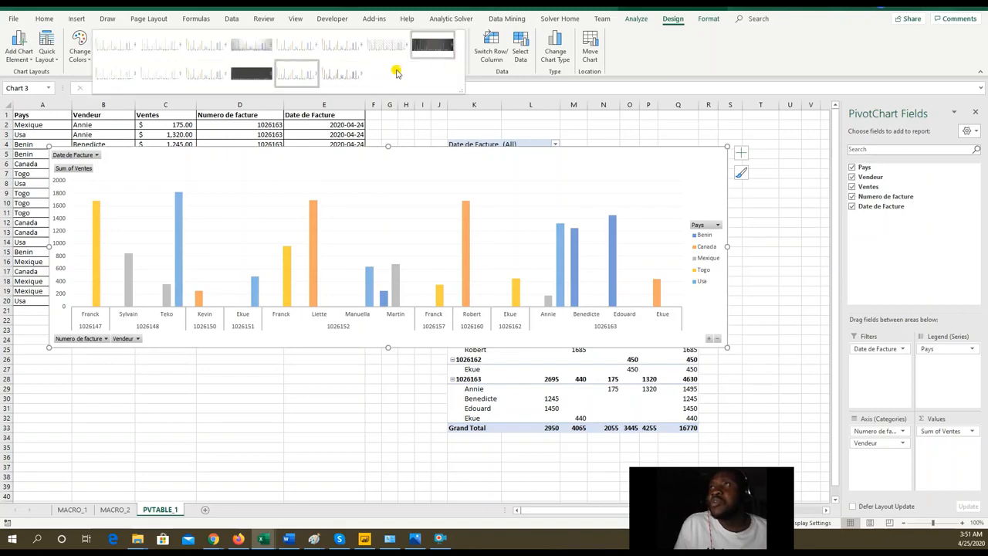
pyautogui.click(335, 46)
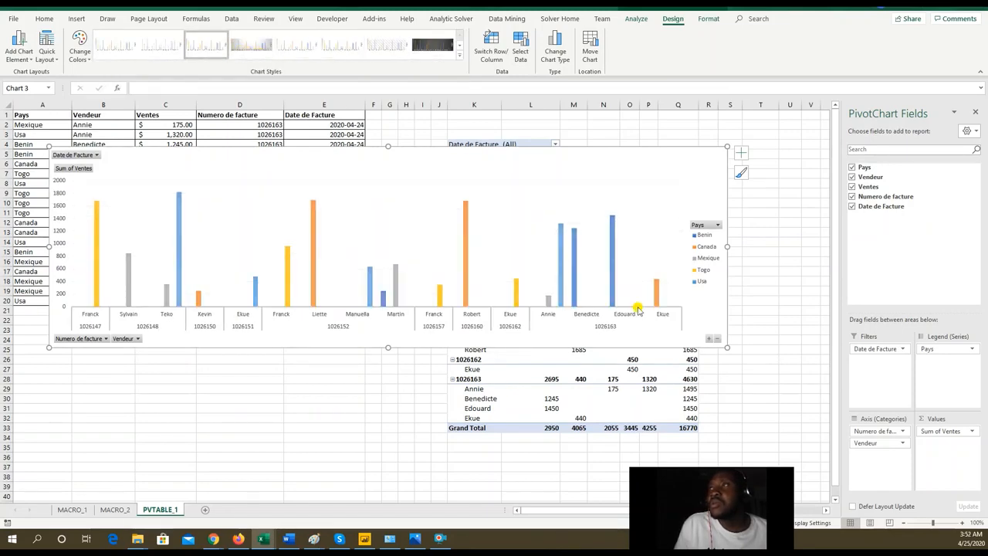
# Make the PivotChart smaller, undo the accidental shift of its plot area, and move the chart up beside the Ventes column
pyautogui.moveTo(728, 348); pyautogui.dragTo(551, 326)
pyautogui.moveTo(479, 192); pyautogui.dragTo(540, 190)
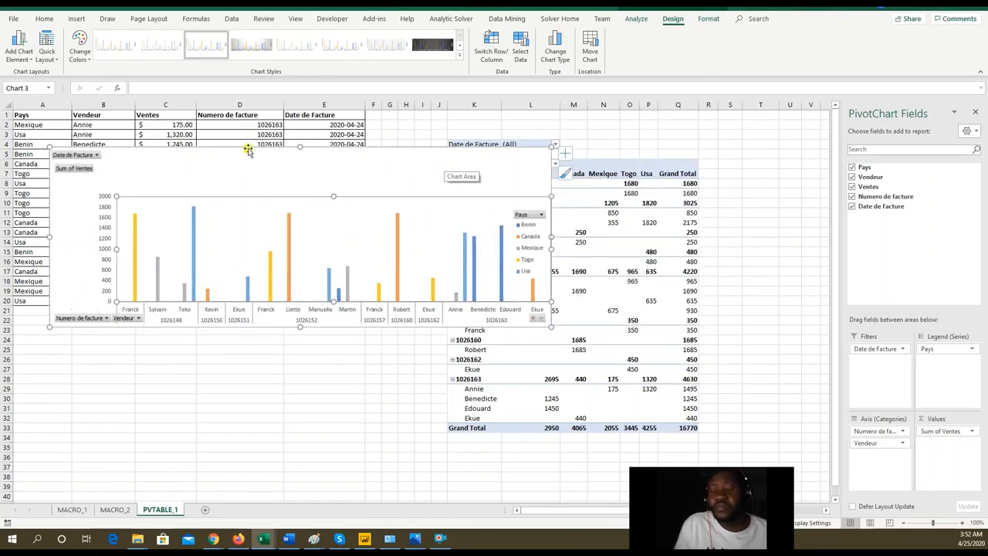
pyautogui.hotkey('ctrl', 'z')
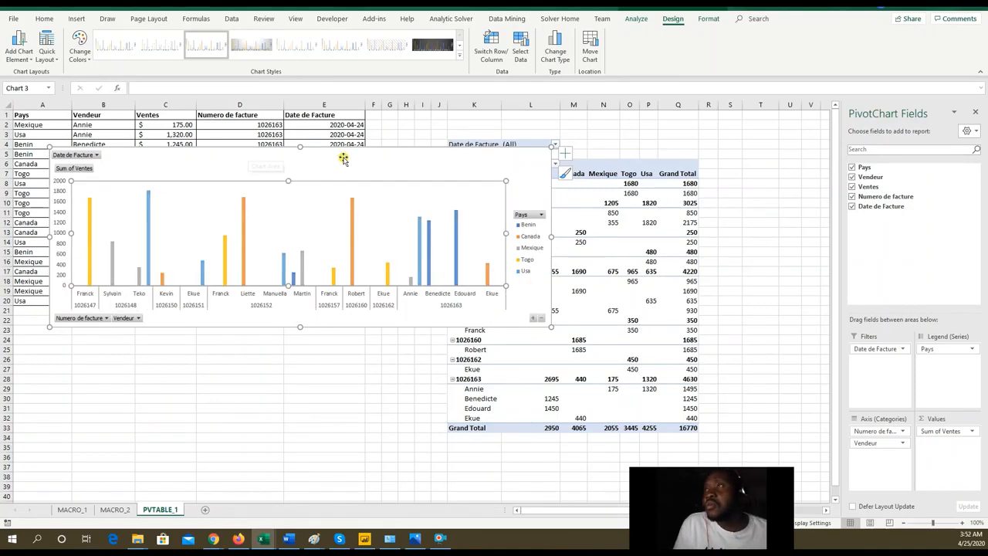
pyautogui.moveTo(342, 158); pyautogui.dragTo(287, 277)
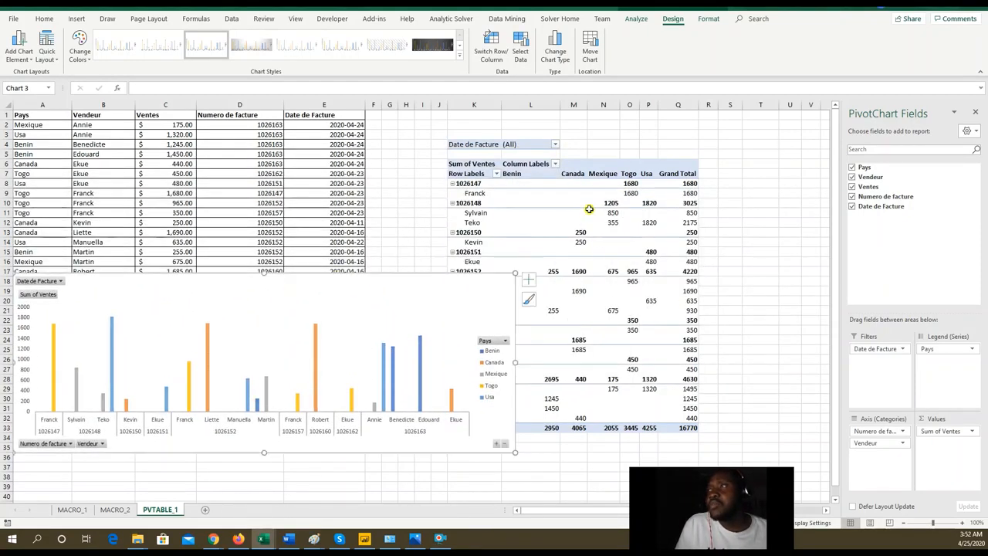
pyautogui.moveTo(429, 292); pyautogui.dragTo(668, 148)
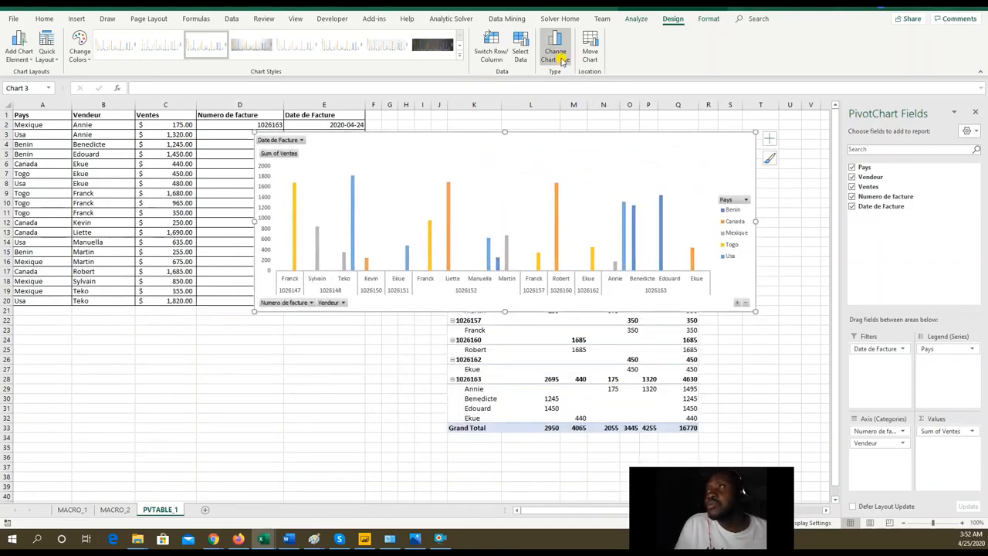
# Change the PivotChart's type to 3-D Clustered Column
pyautogui.click(563, 61)
pyautogui.click(572, 158)
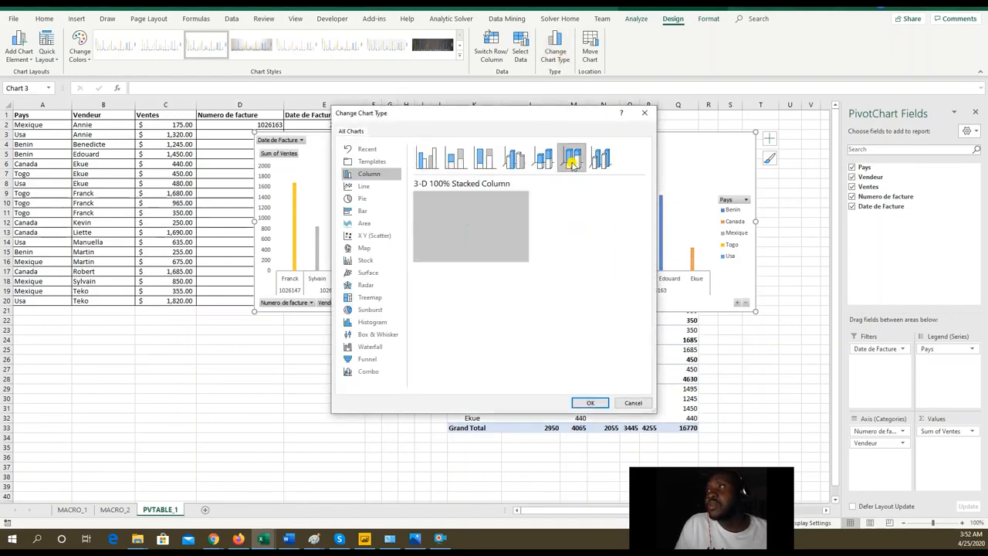
pyautogui.click(522, 167)
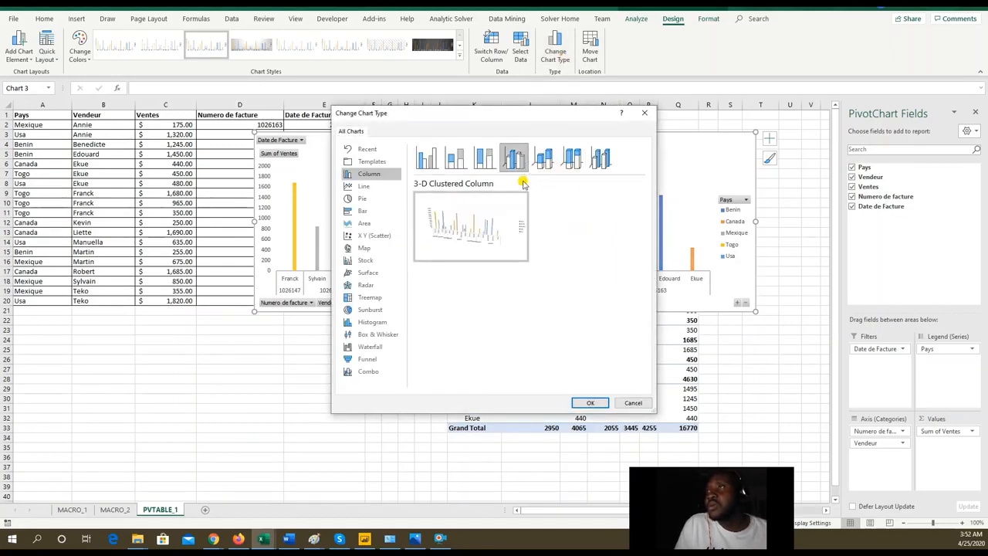
pyautogui.click(588, 402)
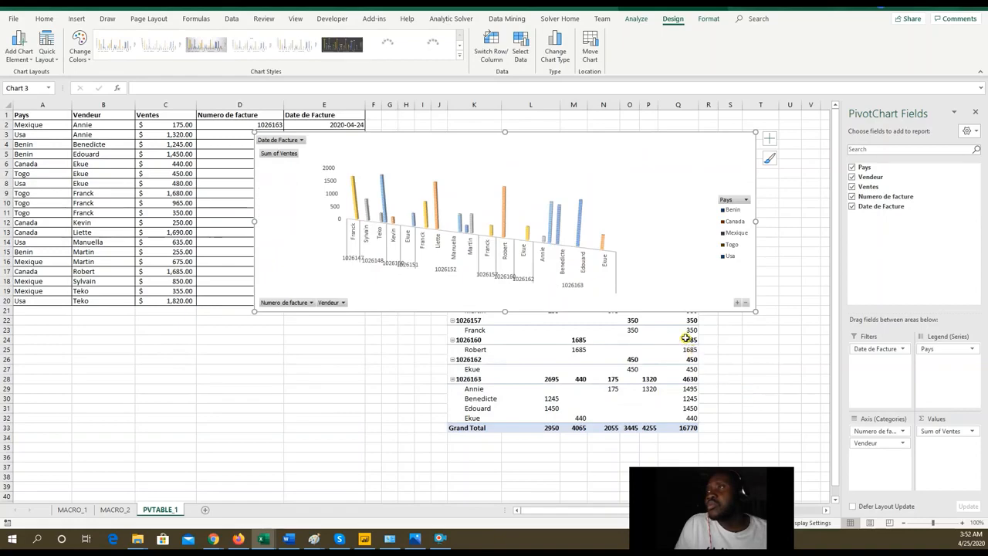
# Change the PivotChart's type to 3-D Column
pyautogui.click(556, 48)
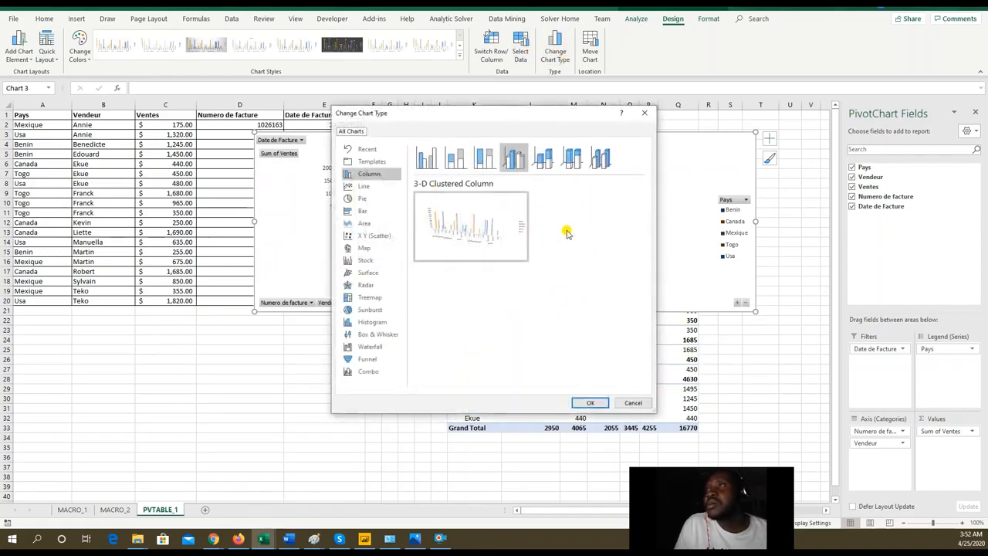
pyautogui.click(601, 160)
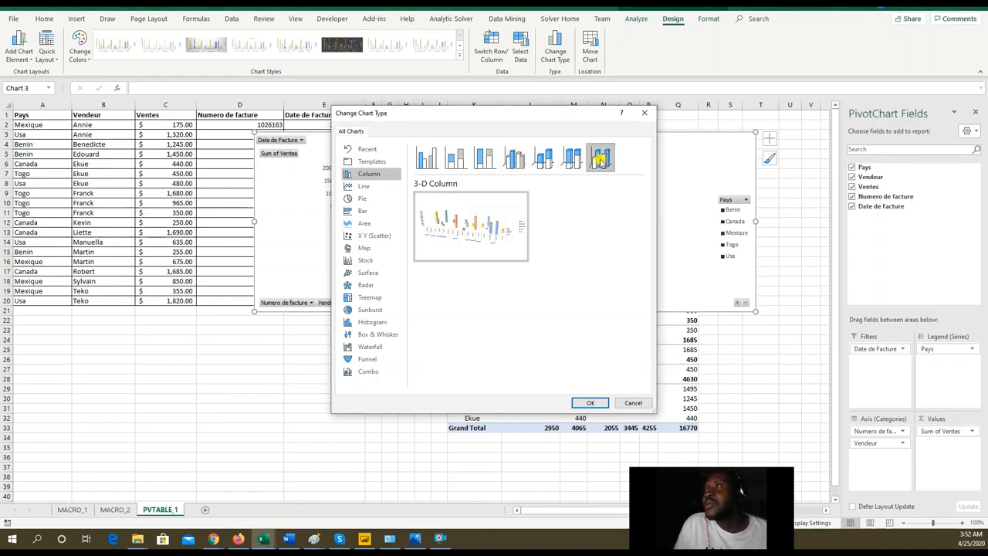
pyautogui.click(585, 401)
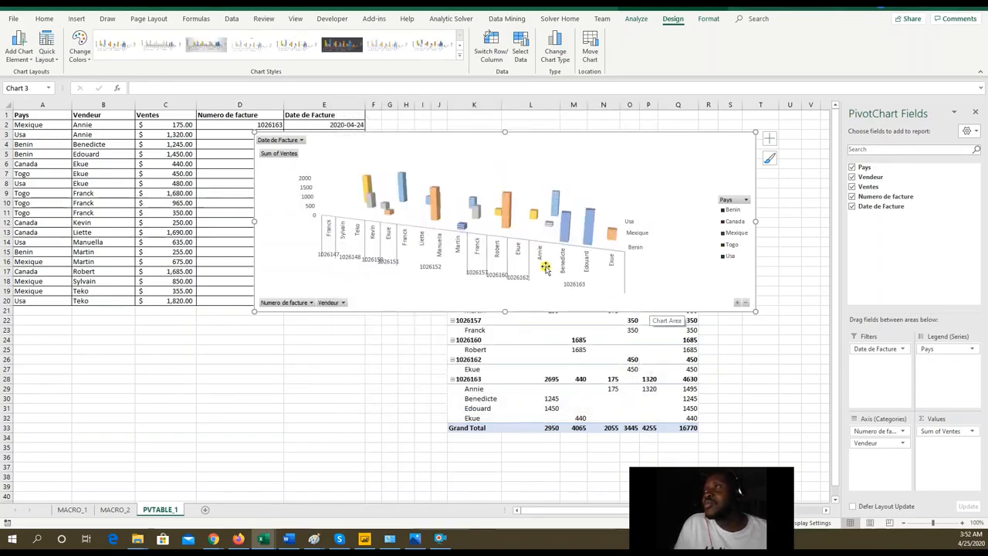
# Compare the 100% Stacked and Stacked Column types, and set the PivotChart back to Clustered Column
pyautogui.click(555, 47)
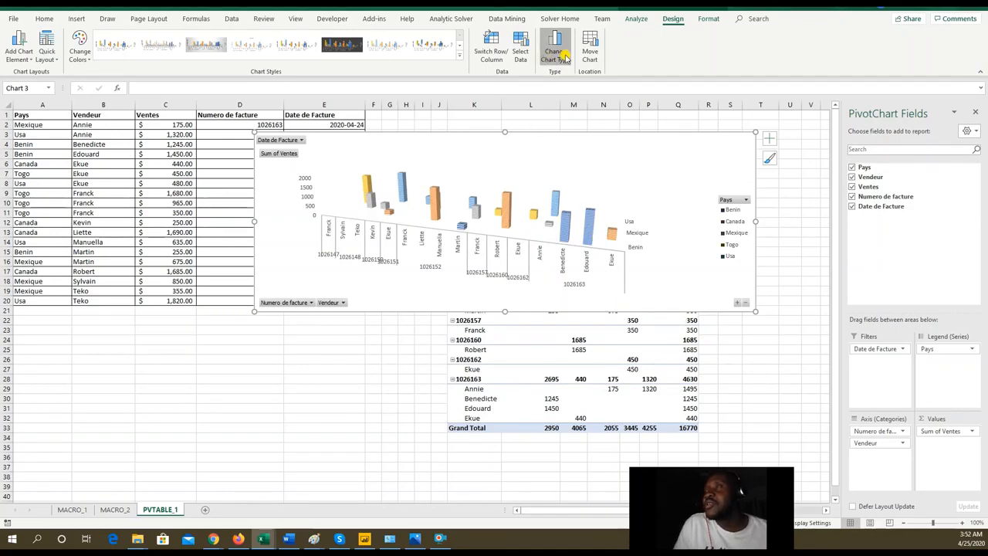
pyautogui.click(485, 159)
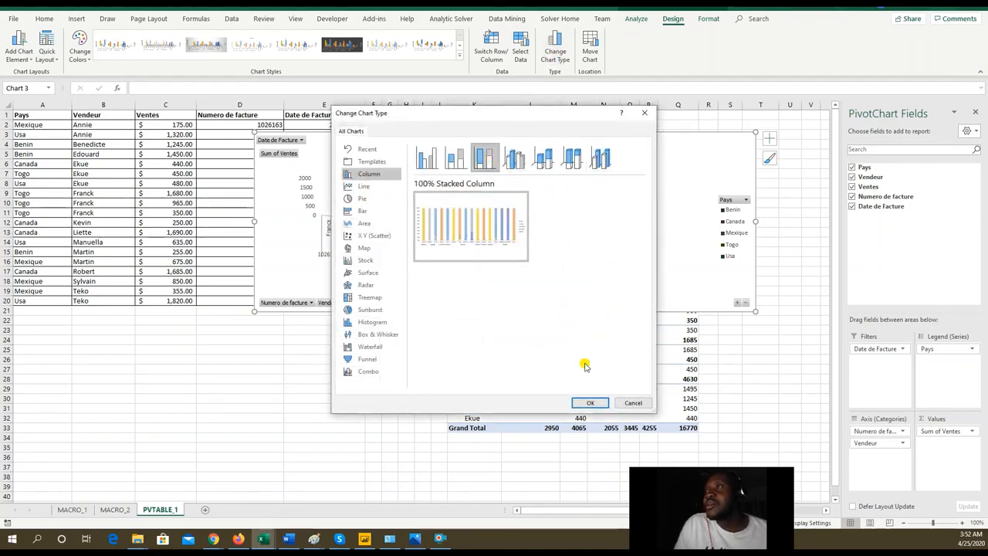
pyautogui.click(455, 161)
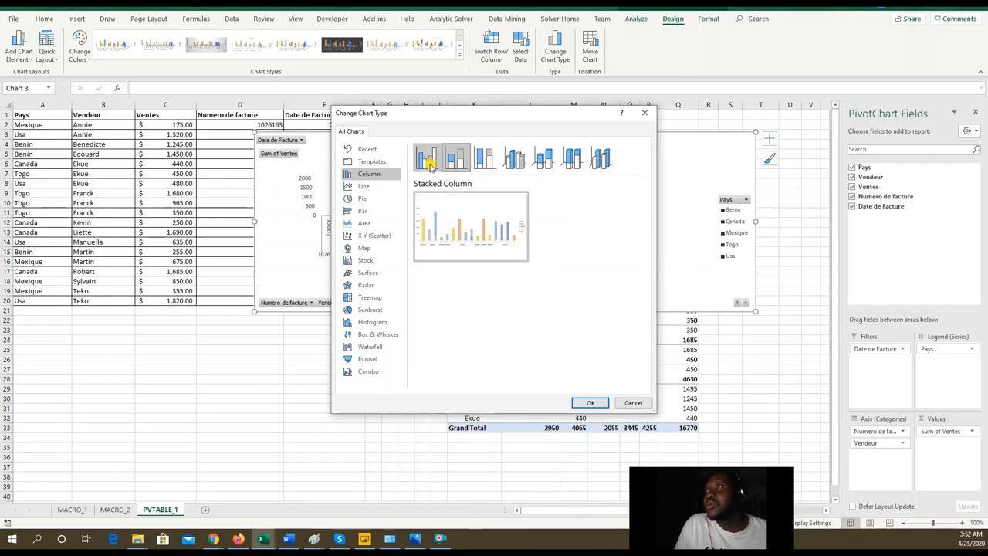
pyautogui.click(428, 162)
pyautogui.click(589, 403)
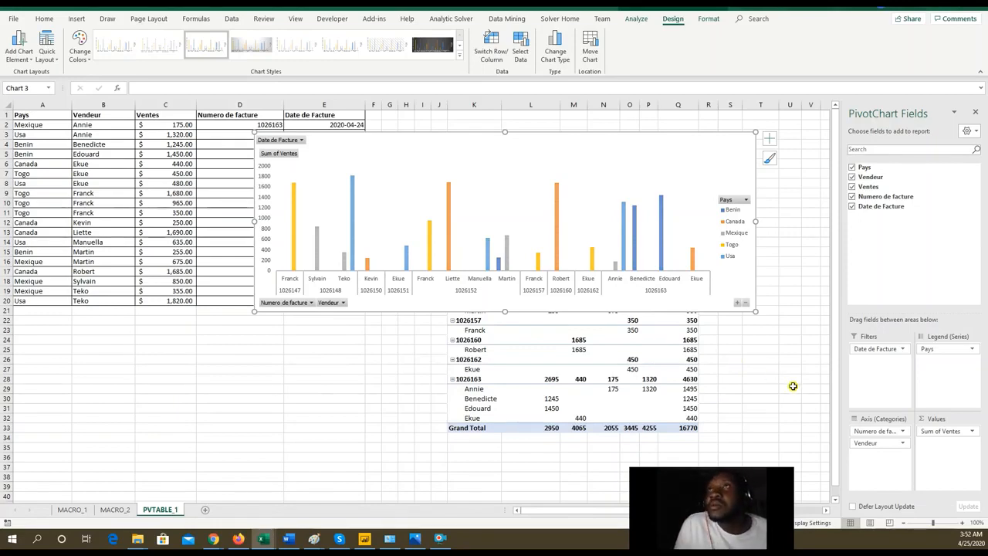
pyautogui.click(374, 359)
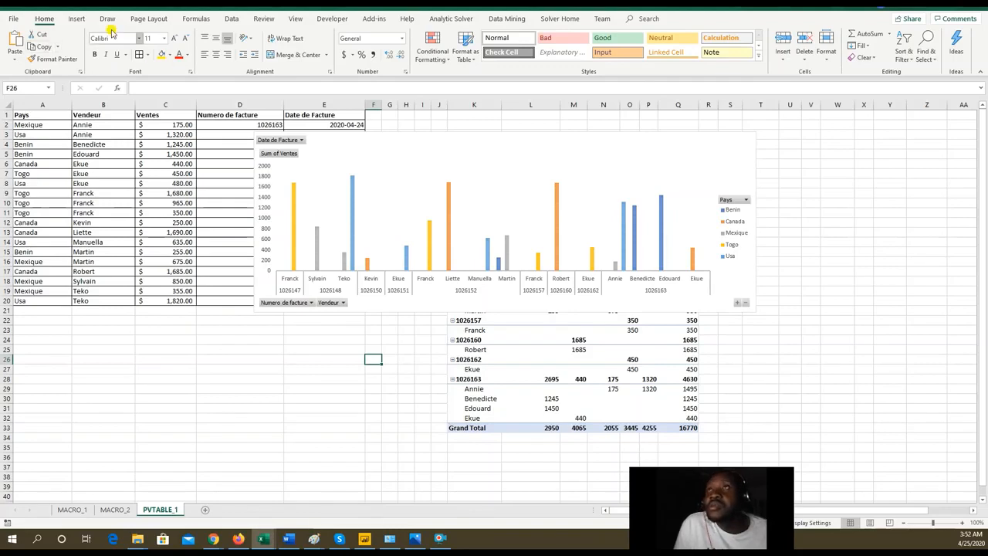
pyautogui.click(76, 18)
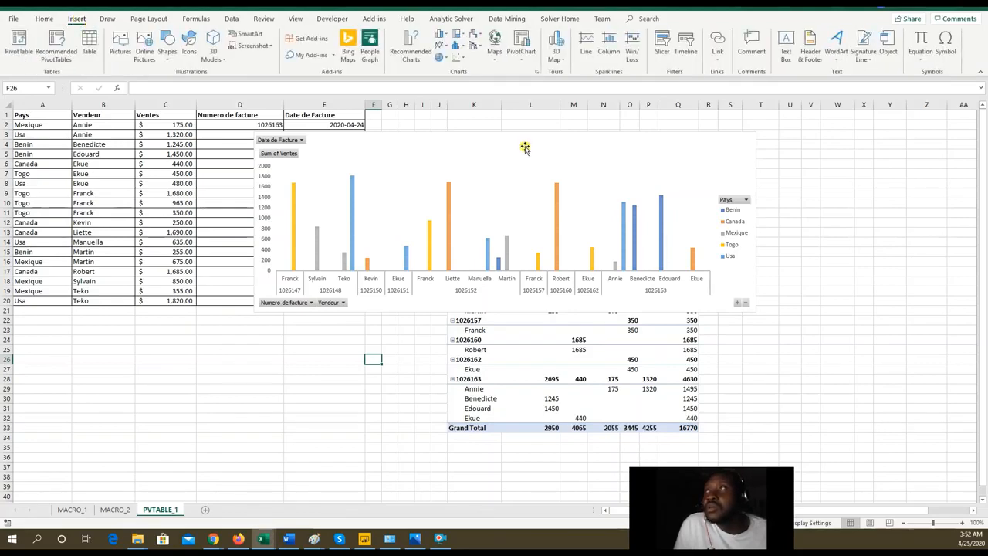
pyautogui.click(523, 63)
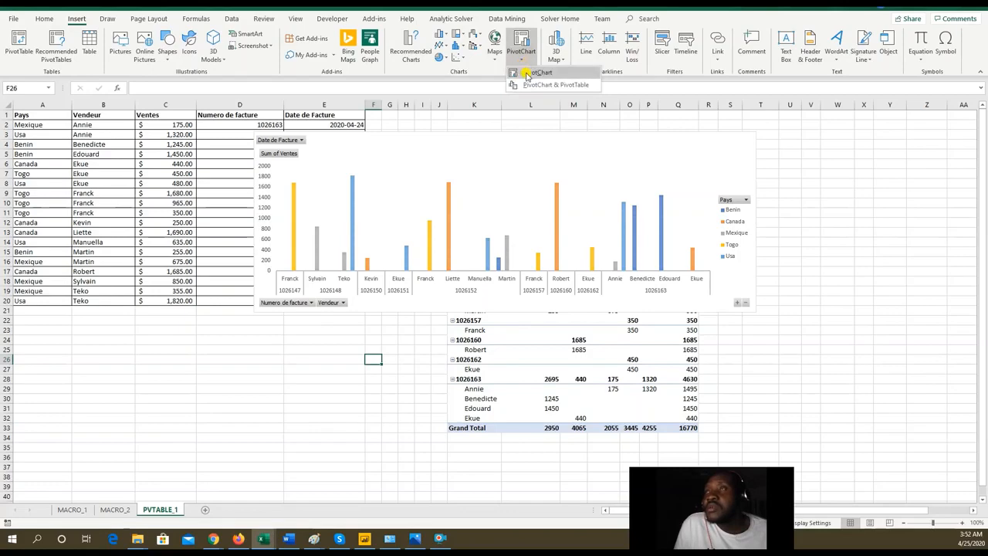
pyautogui.click(300, 363)
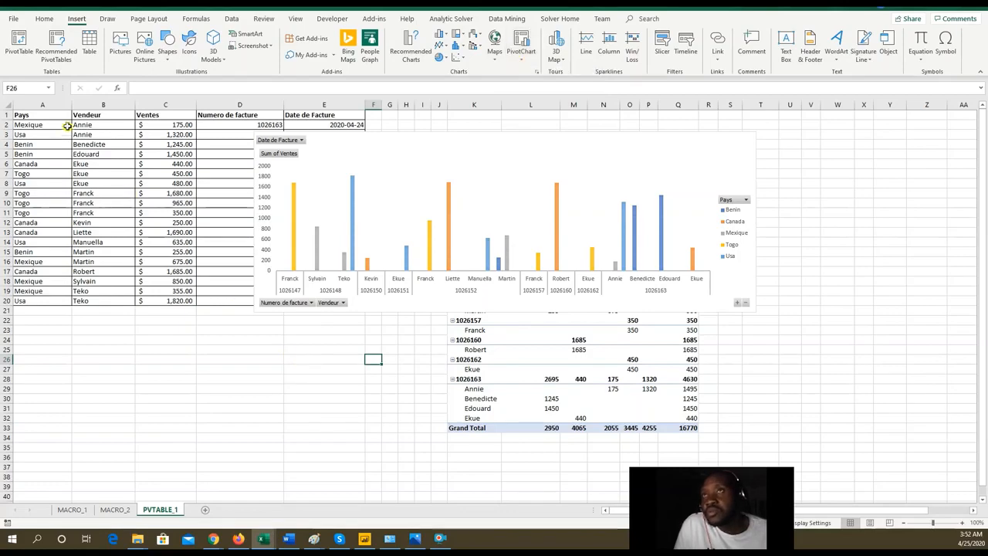
# Move the PivotChart clear of the Date de Facture column so the whole sales table is uncovered
pyautogui.moveTo(524, 153); pyautogui.dragTo(645, 162)
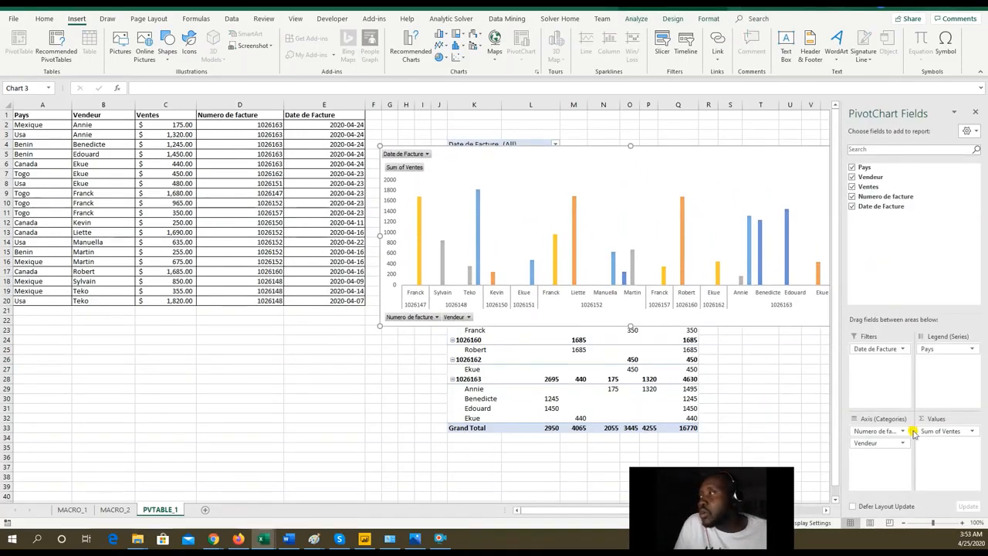
# Summarize the Ventes value field of the PivotChart by Count
pyautogui.click(972, 432)
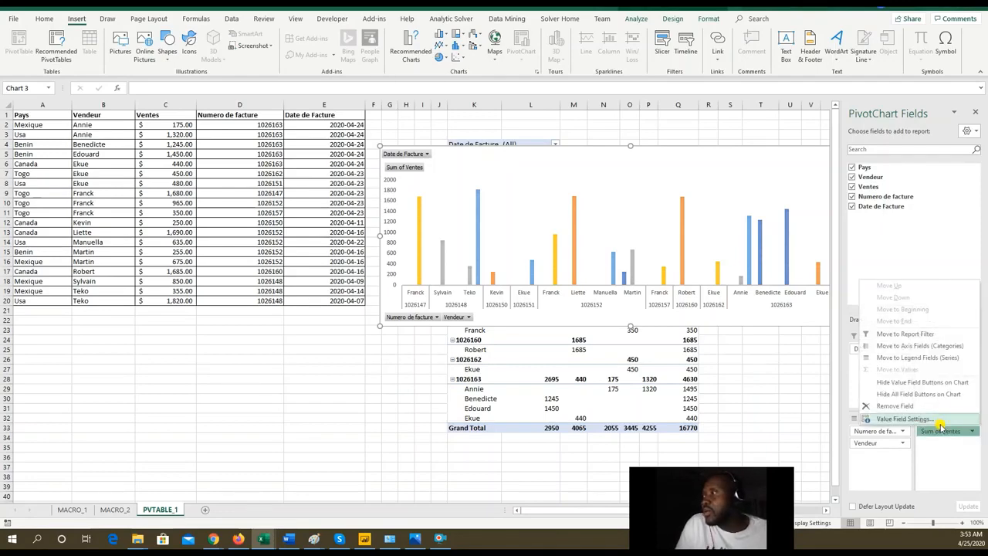
pyautogui.click(937, 421)
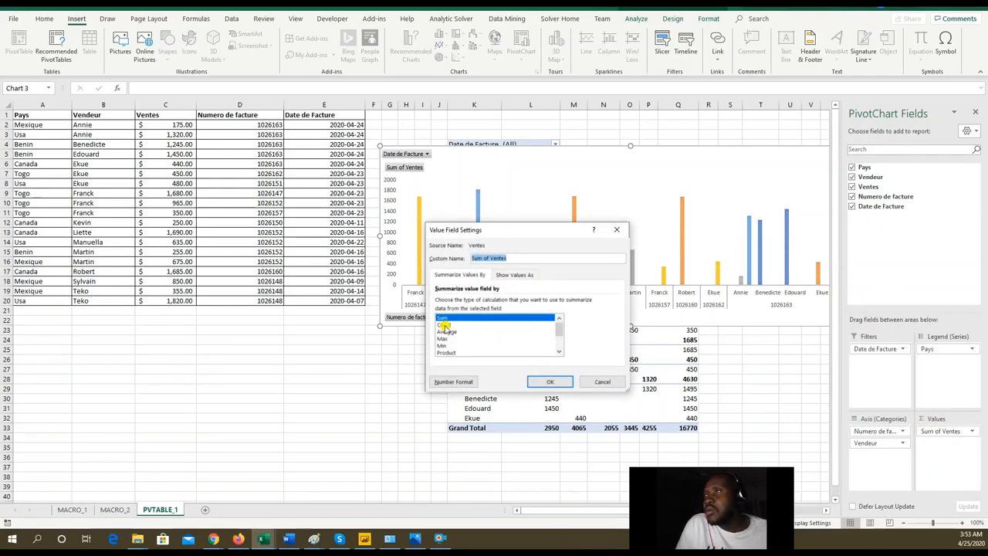
pyautogui.click(445, 325)
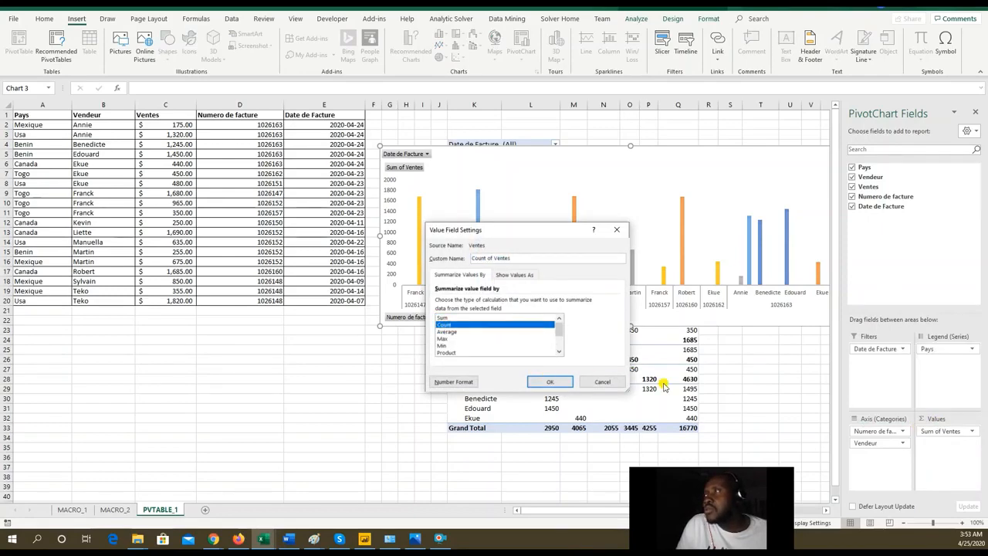
pyautogui.click(549, 382)
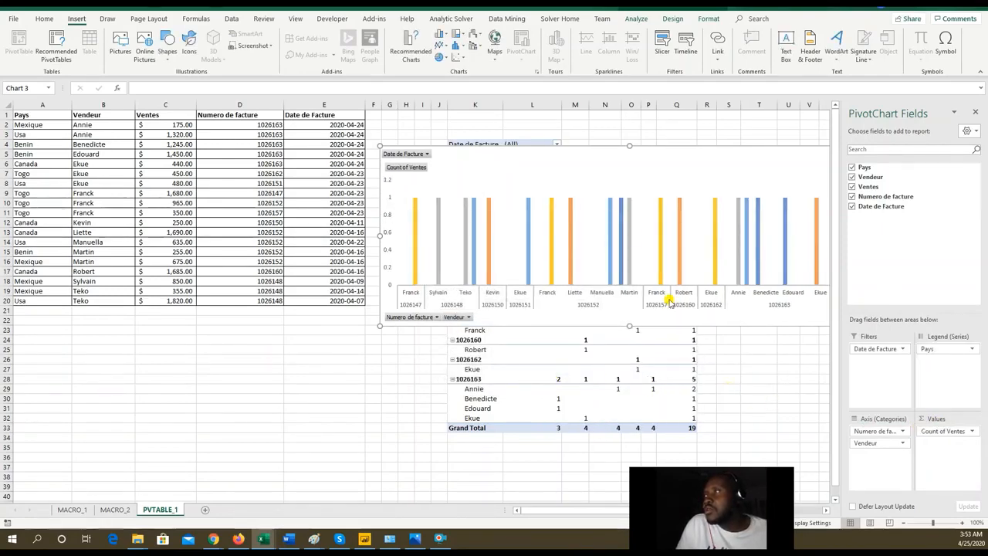
# Set the Ventes value field back to being summarized by Sum, and deselect the PivotChart
pyautogui.click(972, 431)
pyautogui.click(903, 419)
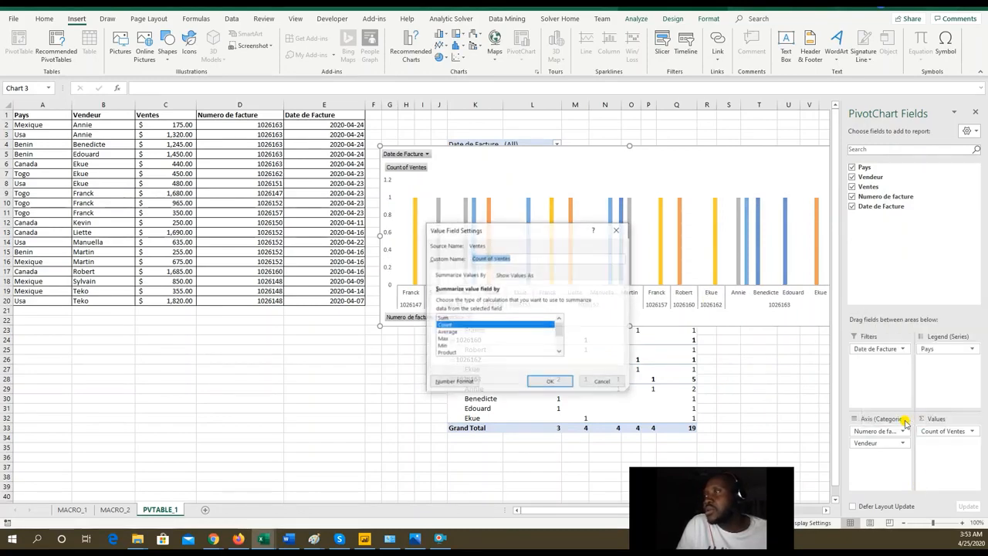
pyautogui.click(454, 318)
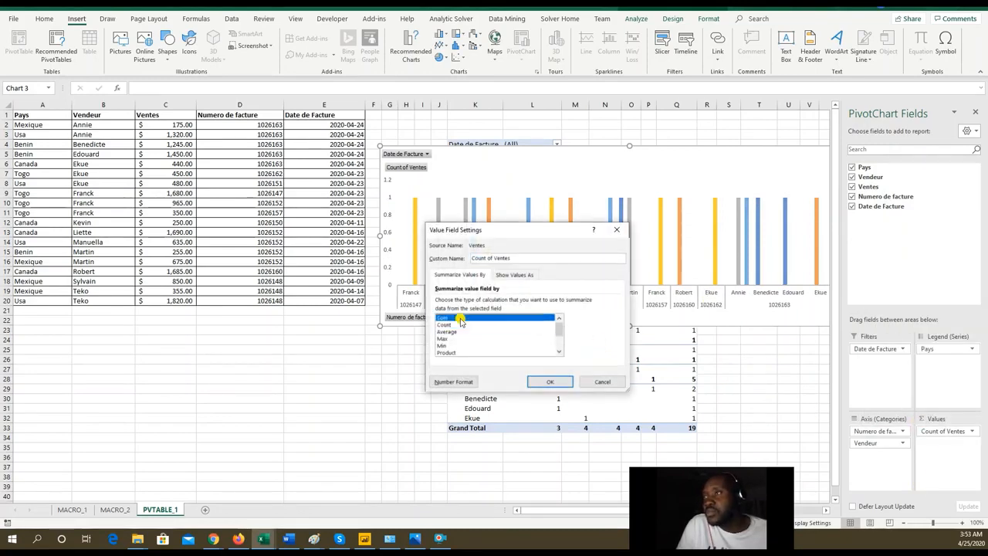
pyautogui.click(549, 381)
pyautogui.click(400, 382)
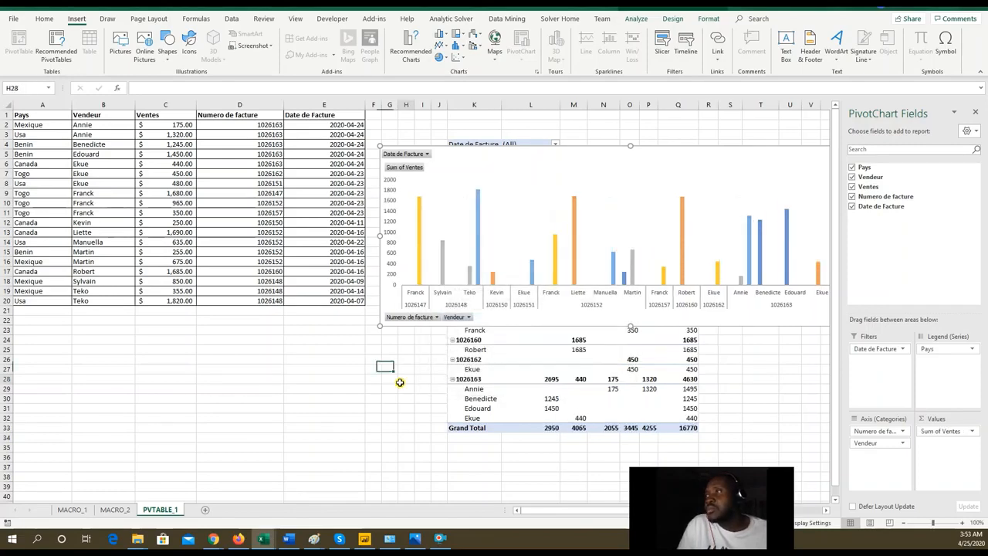